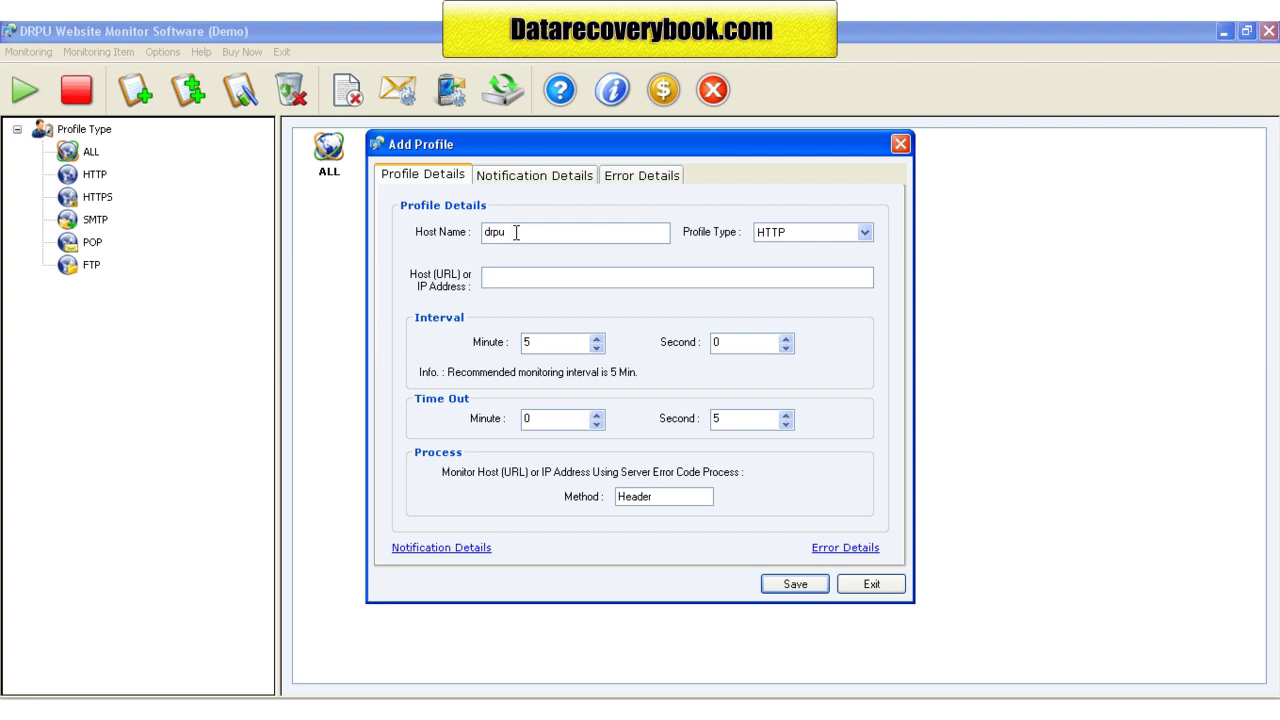
pyautogui.press('Tab')
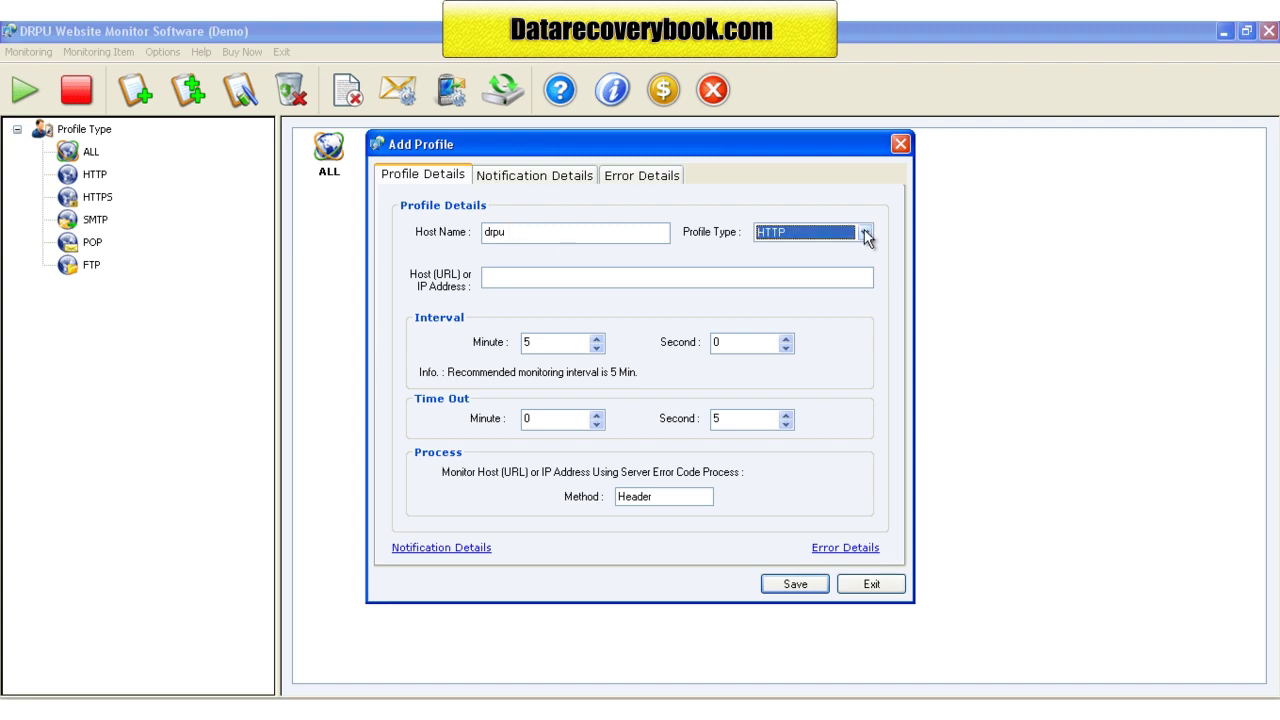
pyautogui.click(864, 232)
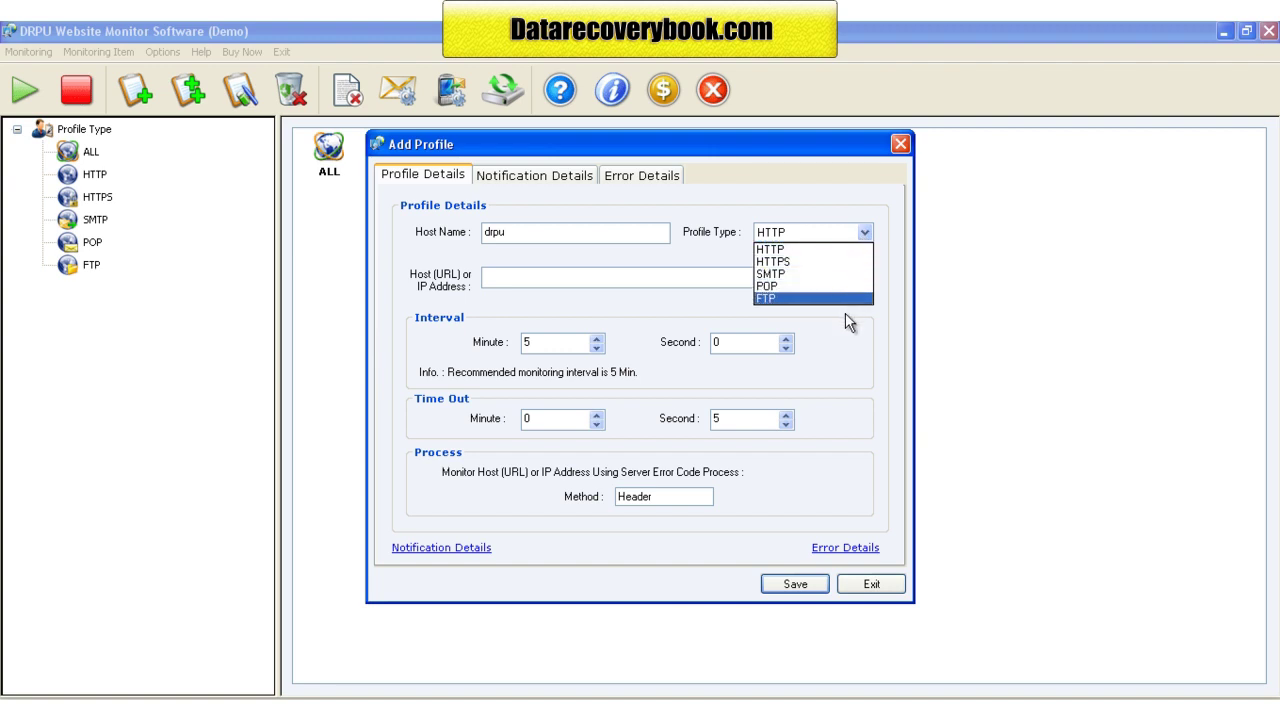
pyautogui.click(849, 250)
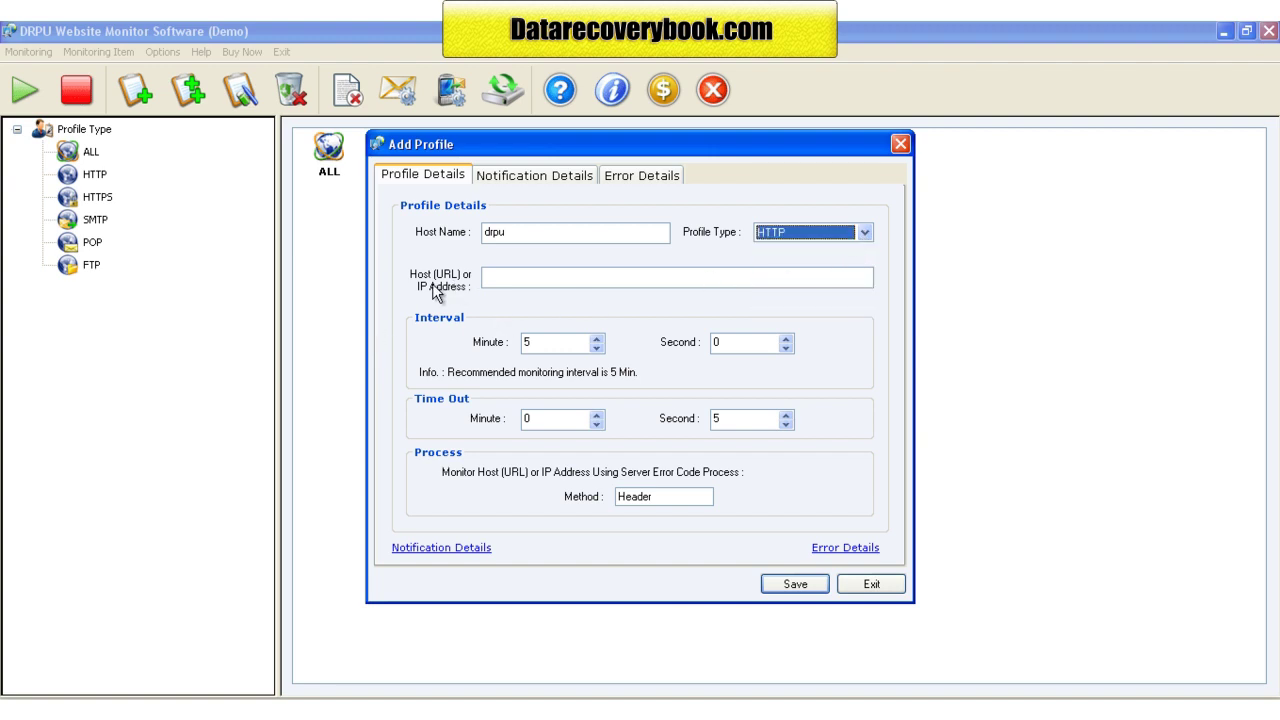
pyautogui.click(512, 280)
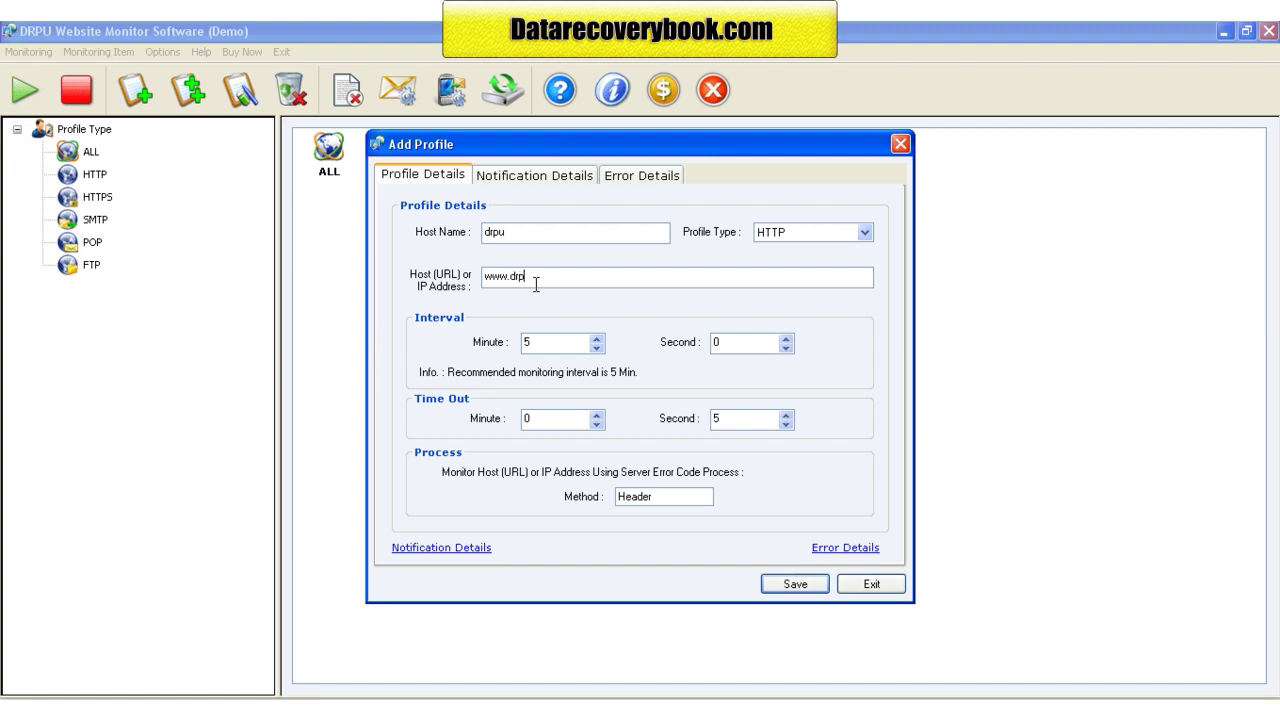
pyautogui.write('www.drpu.com')
# Step: Set the check interval to 5 minutes 5 seconds
pyautogui.click(597, 339)
pyautogui.click(597, 339)
pyautogui.click(597, 339)
pyautogui.click(597, 348)
pyautogui.click(597, 348)
pyautogui.click(597, 348)
pyautogui.click(787, 339)
pyautogui.click(787, 339)
pyautogui.click(787, 339)
# Step: Set the time-out to 4 minutes 7 seconds and select the Header method
pyautogui.click(597, 415)
pyautogui.click(597, 416)
pyautogui.click(597, 416)
pyautogui.click(786, 414)
pyautogui.click(786, 414)
pyautogui.doubleClick(659, 498)
pyautogui.click(580, 183)
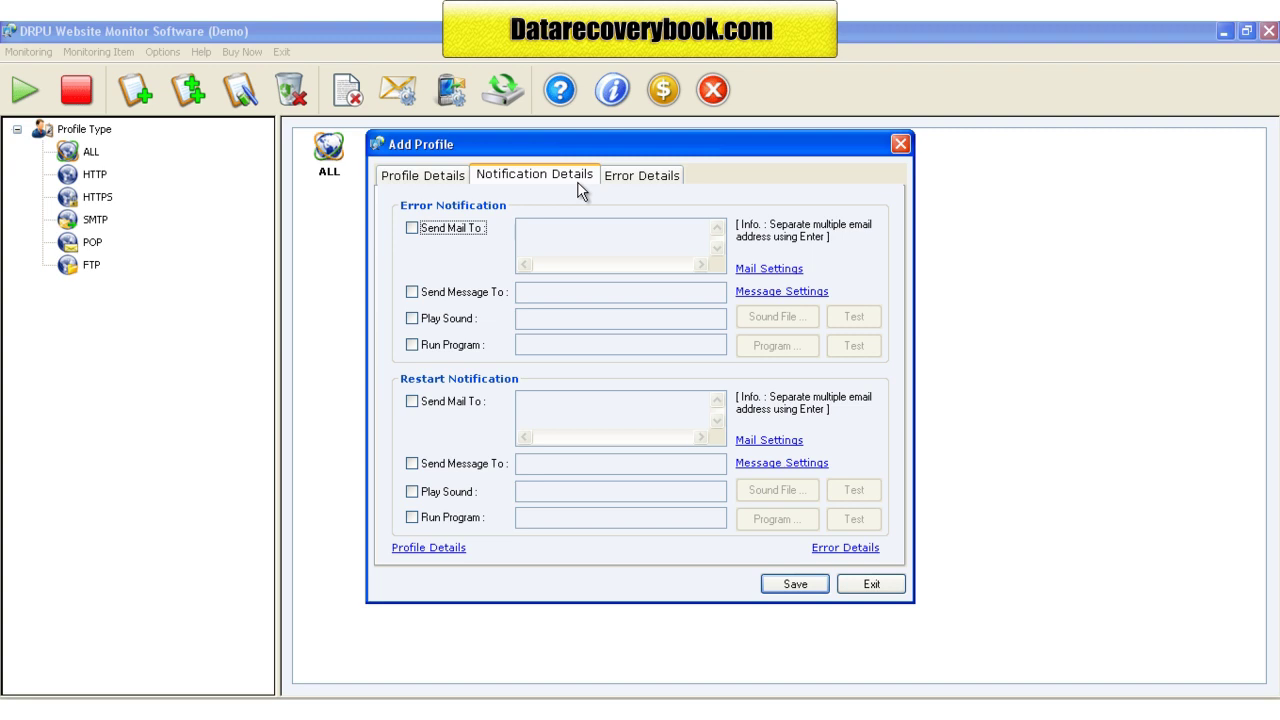
# Step: Enable mail, message, sound and program alerts on errors, entering the alert e-mail address and phone number
pyautogui.click(413, 229)
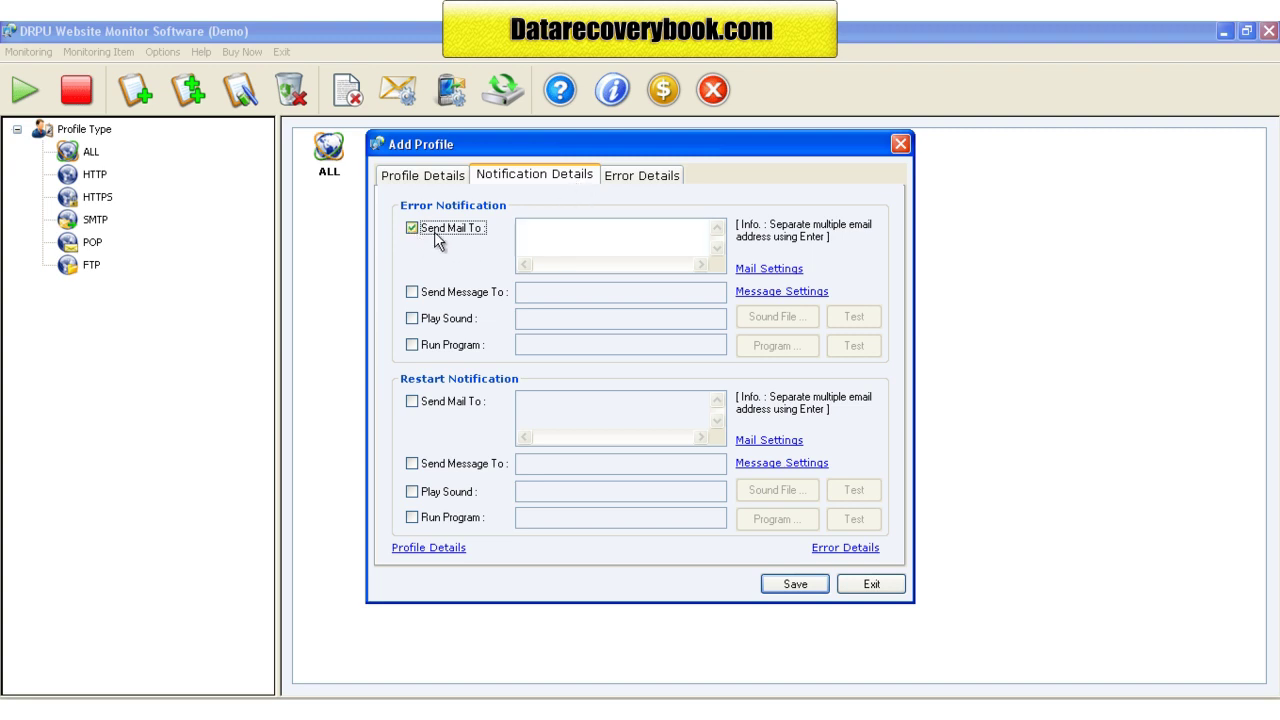
pyautogui.click(531, 234)
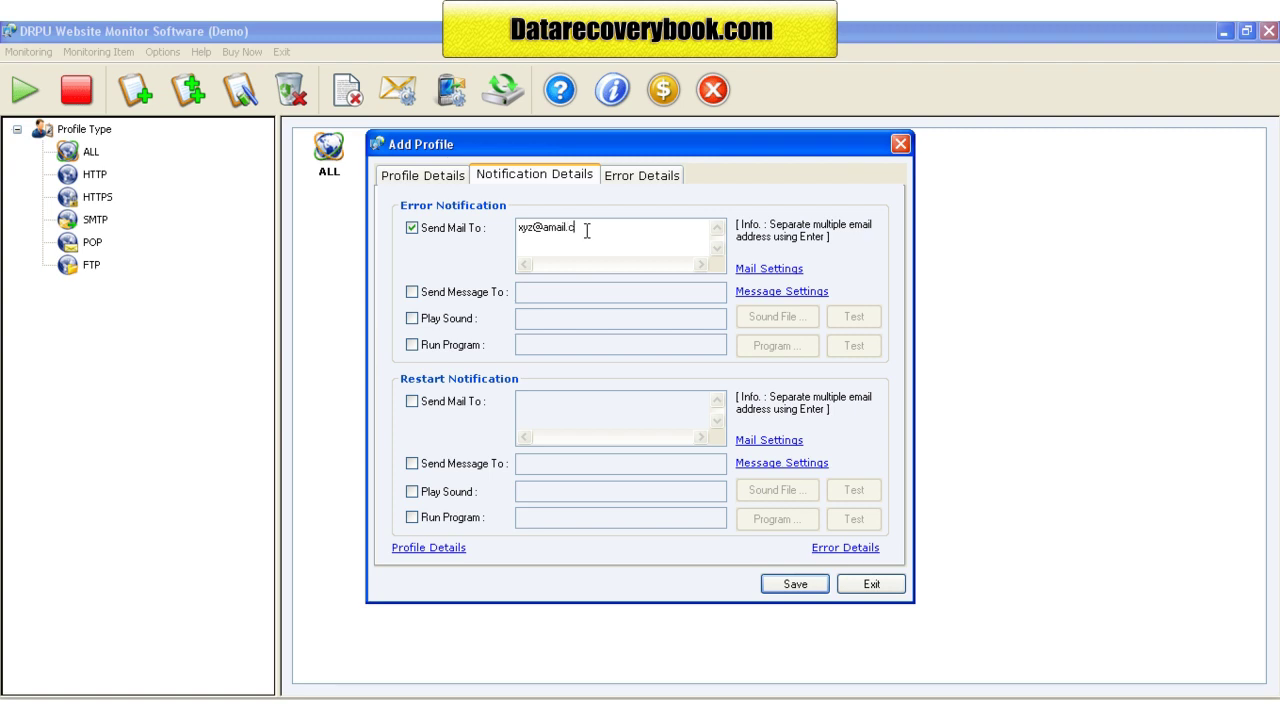
pyautogui.click(410, 293)
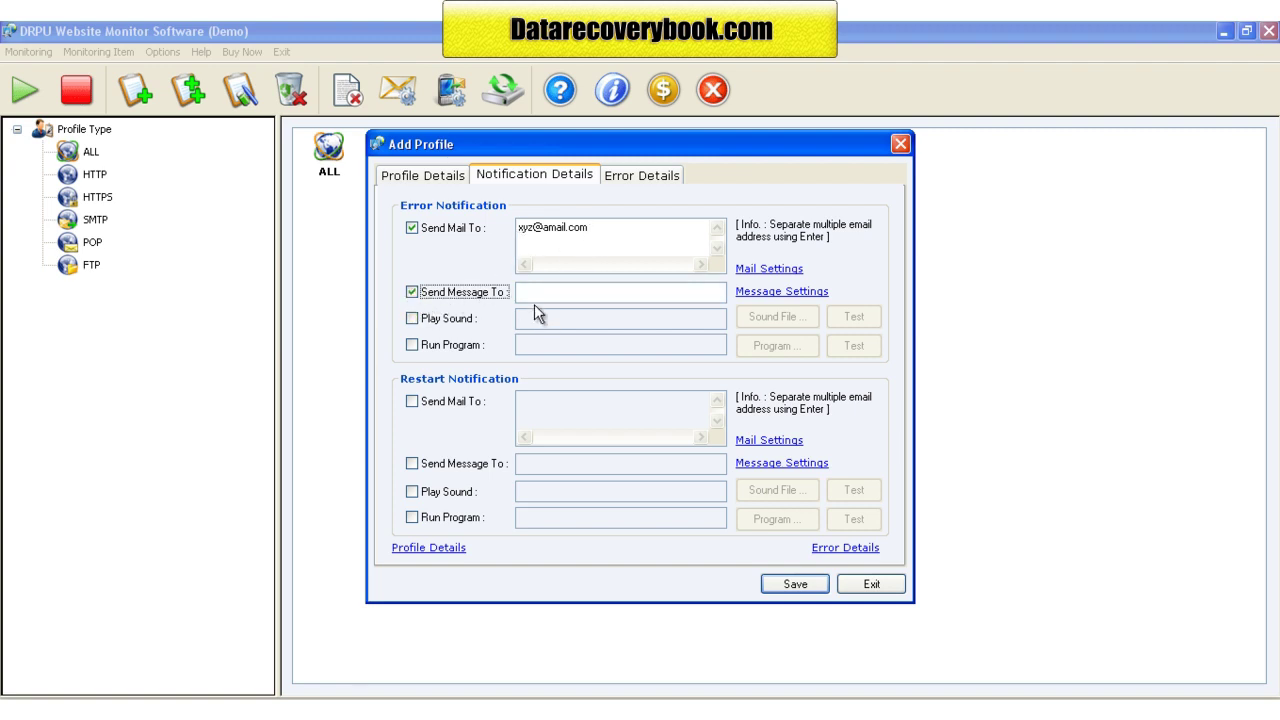
pyautogui.click(543, 292)
pyautogui.write('000000000000')
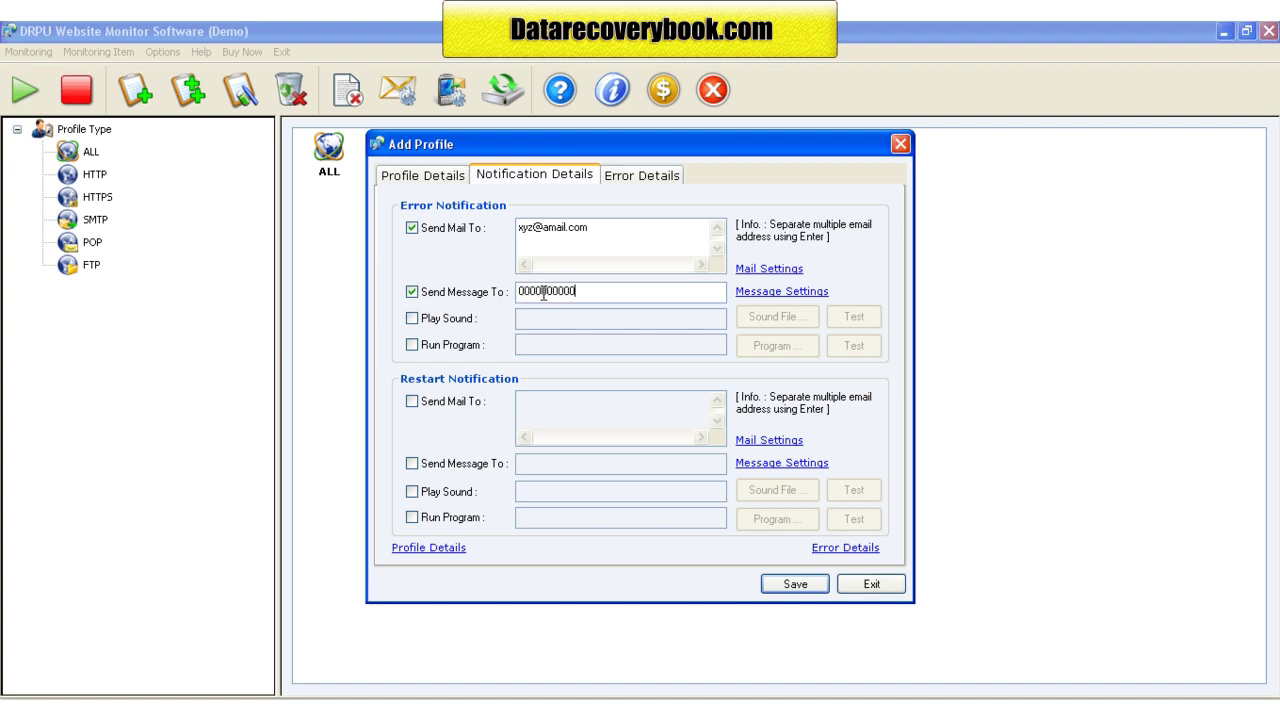
pyautogui.click(412, 318)
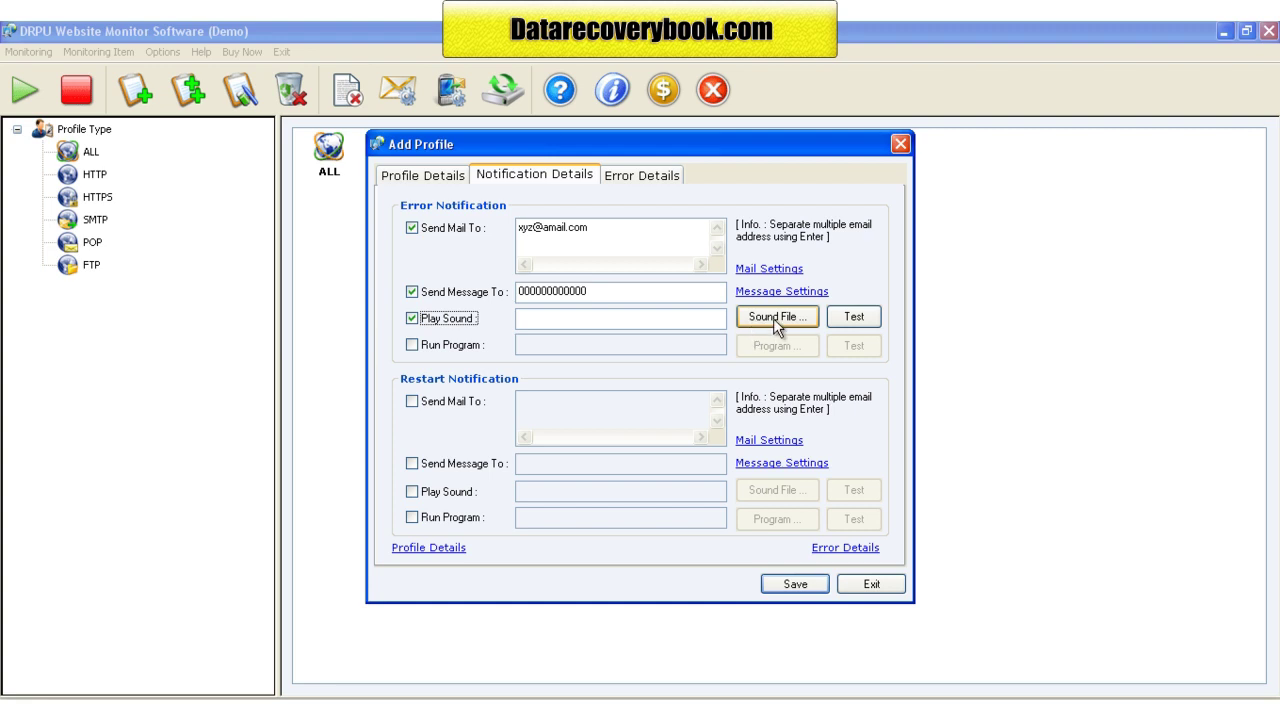
pyautogui.click(412, 345)
pyautogui.click(530, 346)
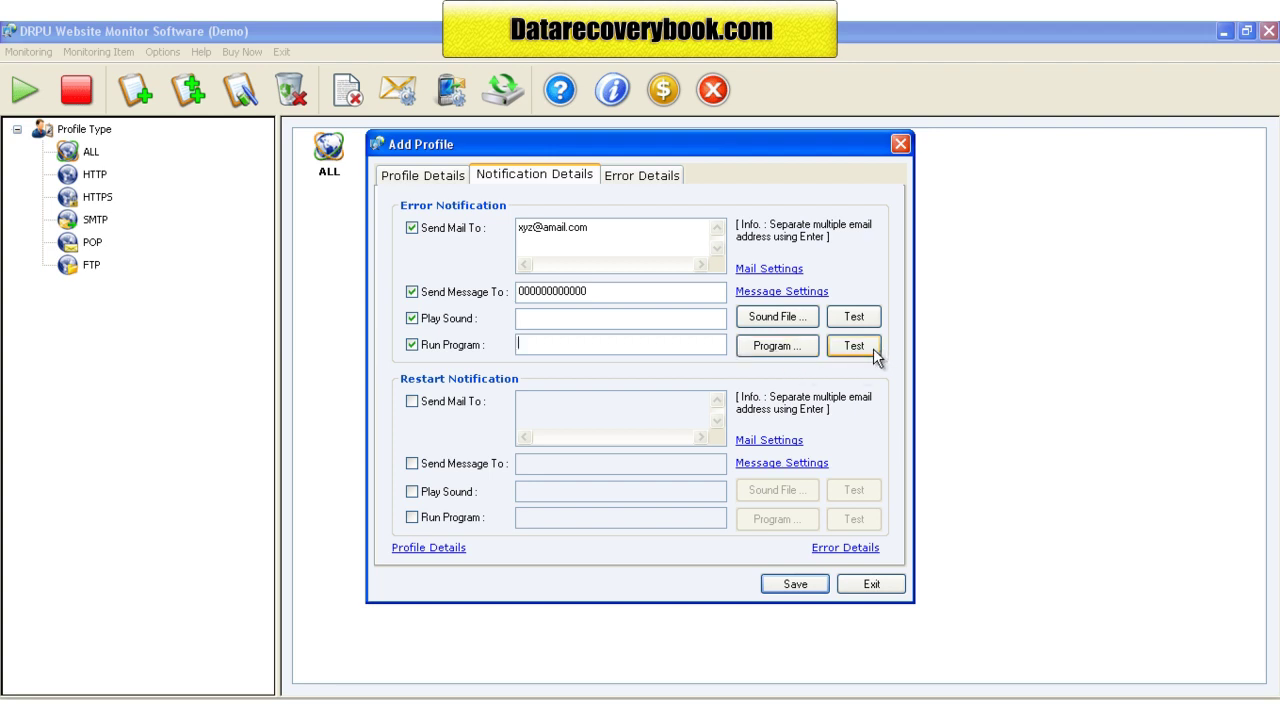
# Step: Enable mail, message, sound and program alerts on restart as well
pyautogui.click(412, 401)
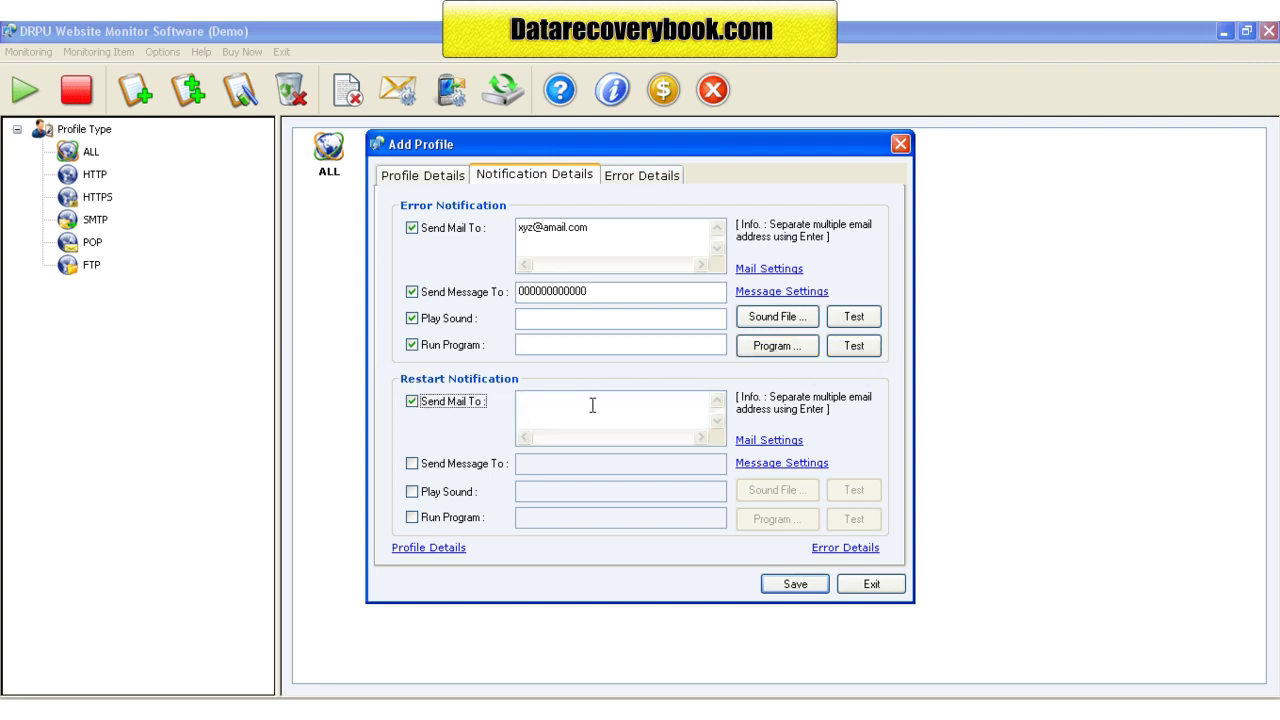
pyautogui.click(412, 463)
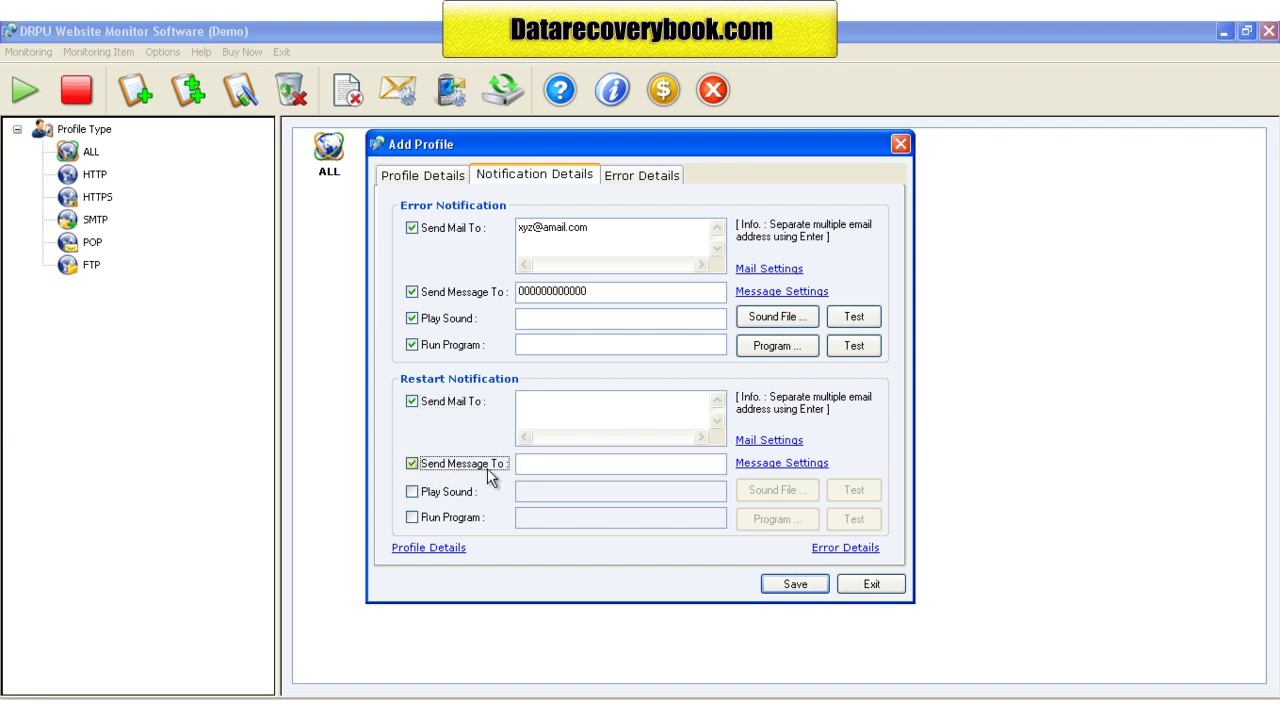
pyautogui.click(413, 491)
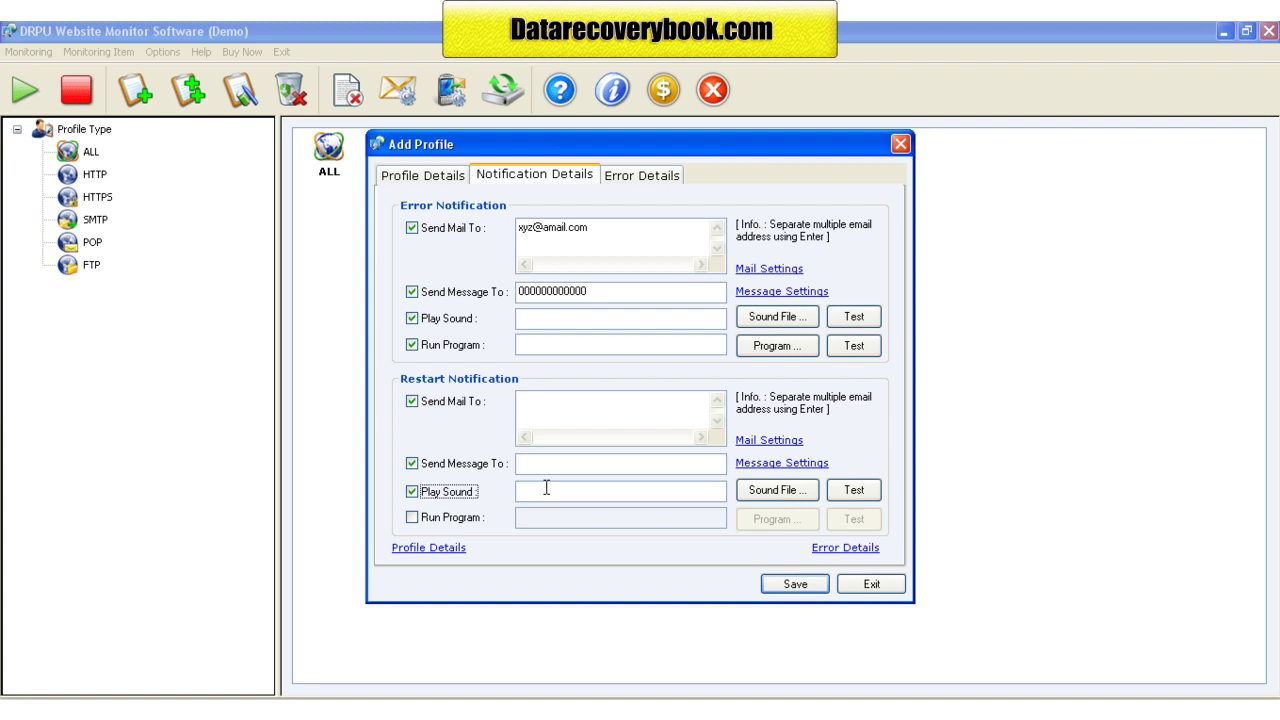
pyautogui.click(413, 517)
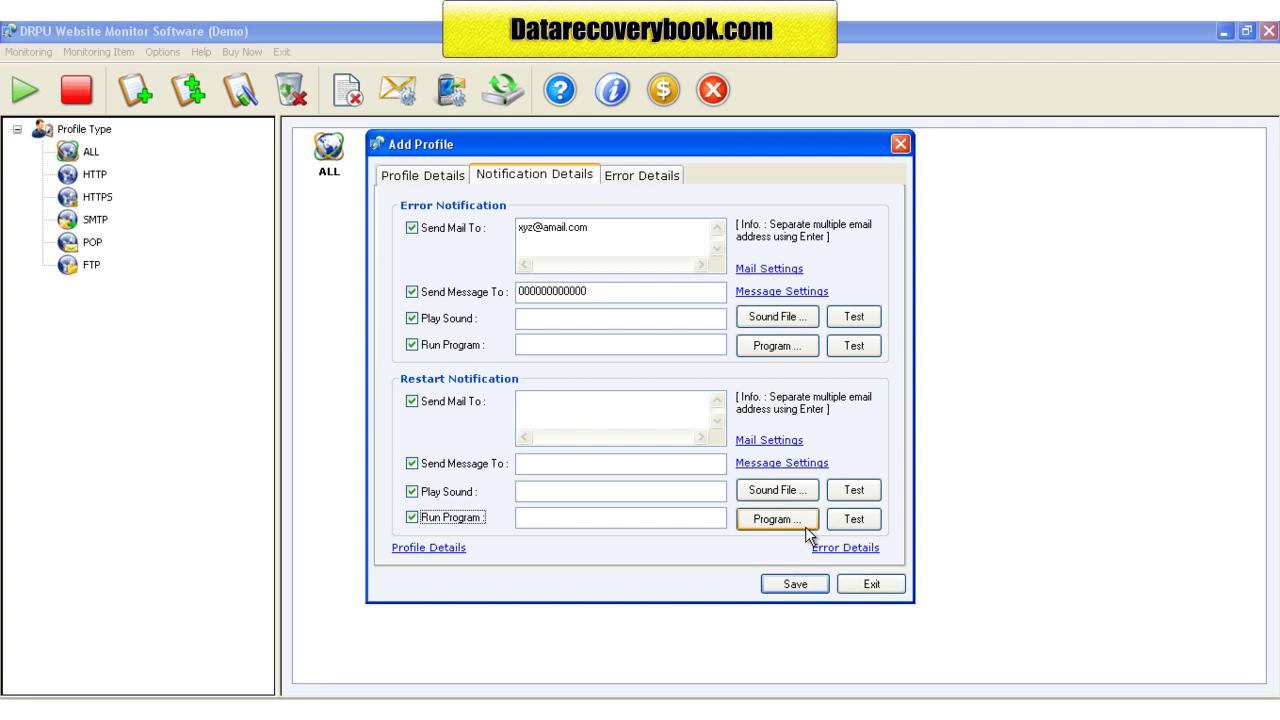
pyautogui.click(646, 180)
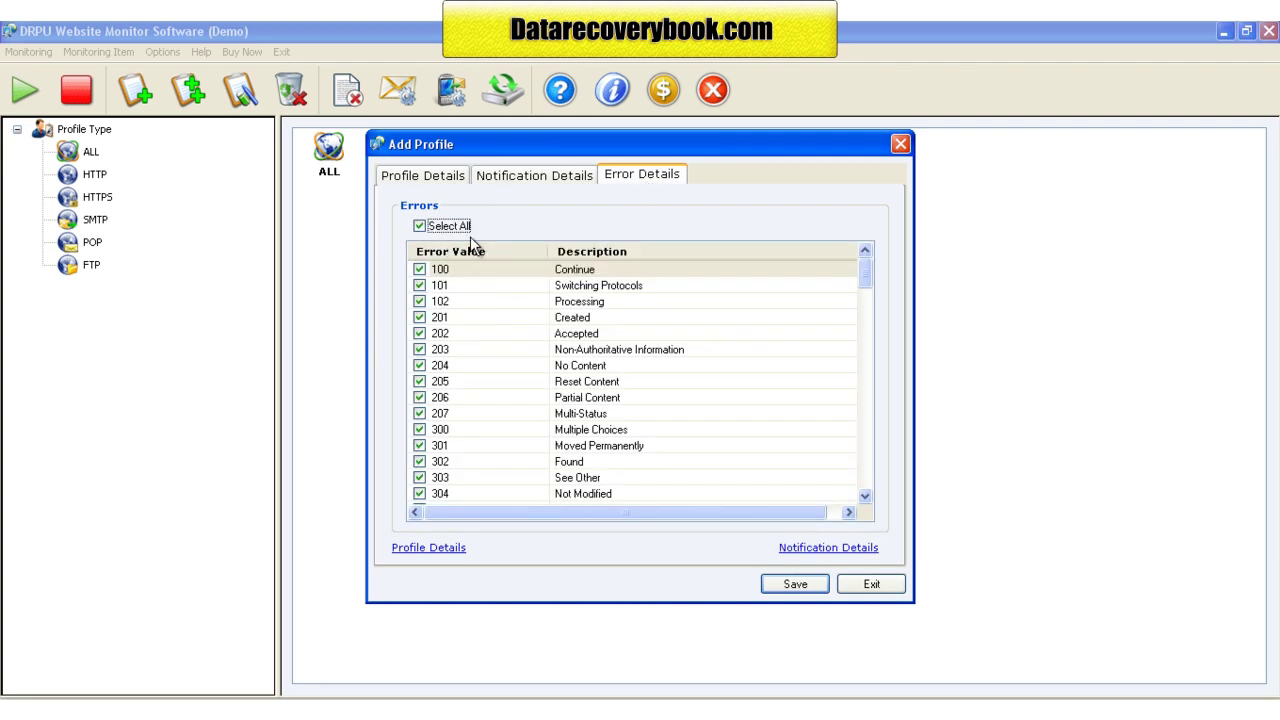
# Step: Clear all error codes, then tick only 206, 205, 203 and 102
pyautogui.click(420, 226)
pyautogui.click(420, 226)
pyautogui.click(420, 398)
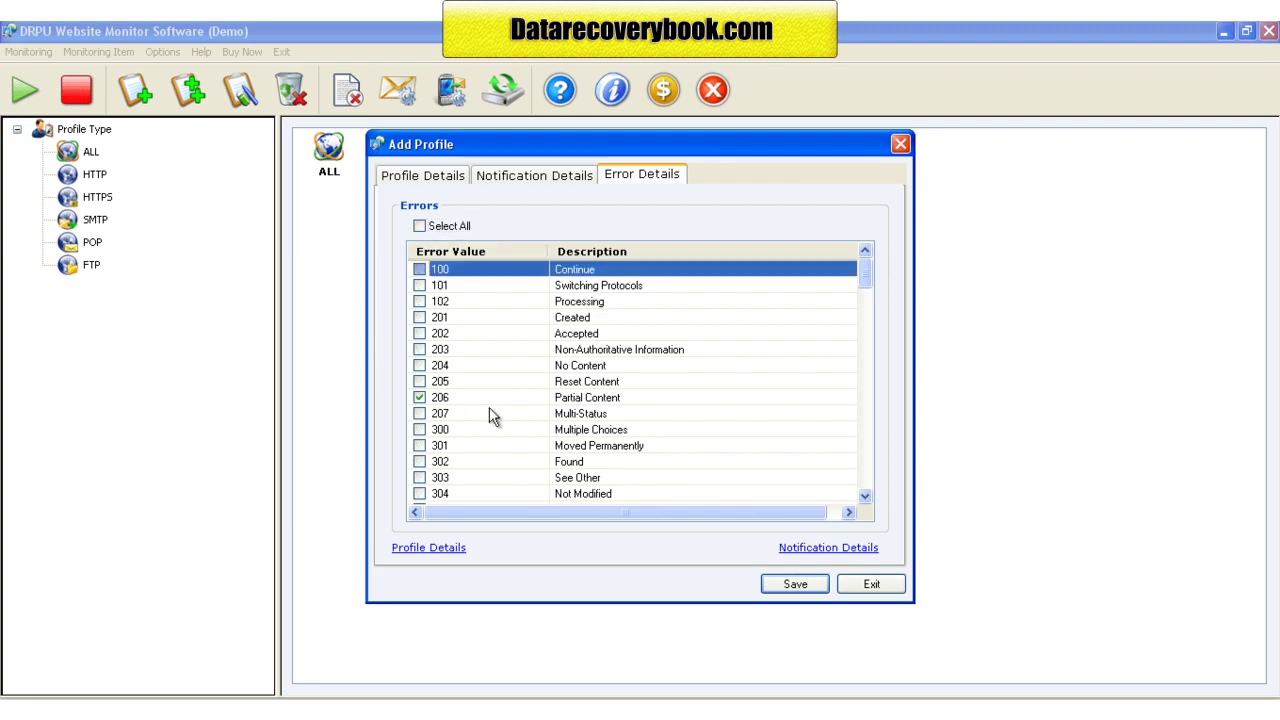
pyautogui.click(420, 381)
pyautogui.click(420, 349)
pyautogui.click(420, 301)
# Step: Save the drpu profile, close the window and list ALL profiles
pyautogui.click(797, 586)
pyautogui.click(866, 586)
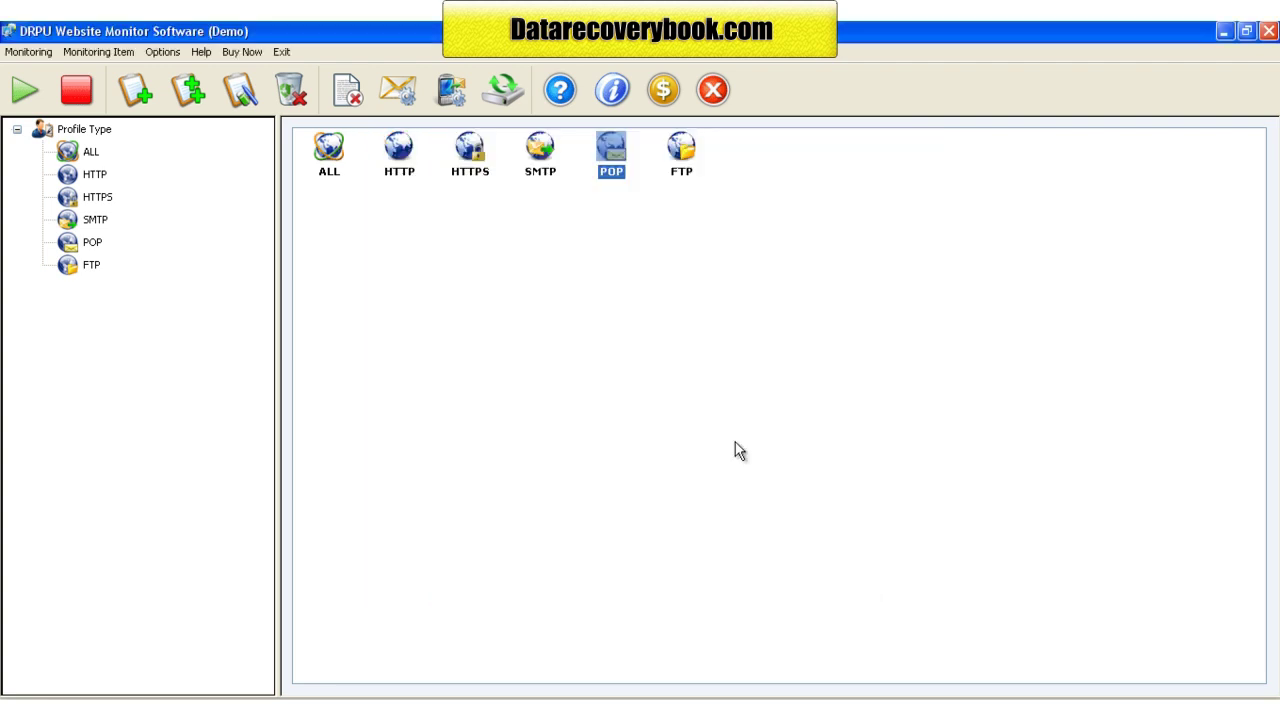
pyautogui.click(84, 129)
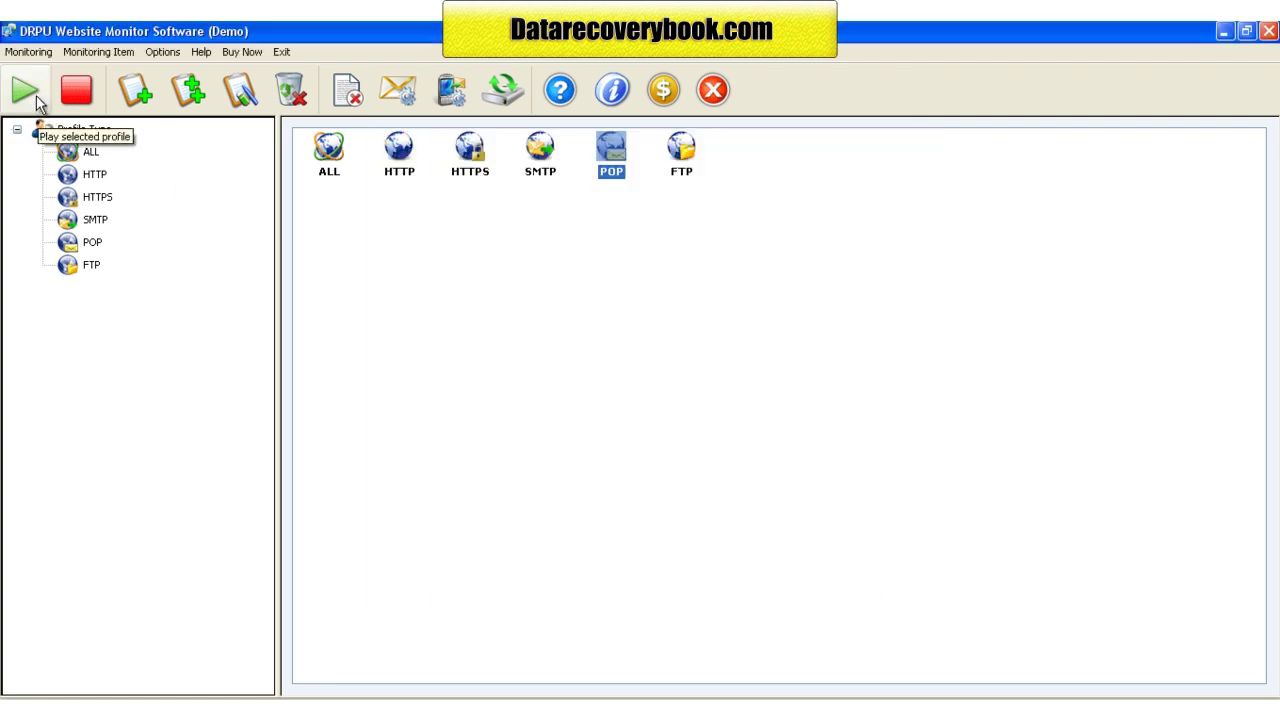
pyautogui.click(90, 151)
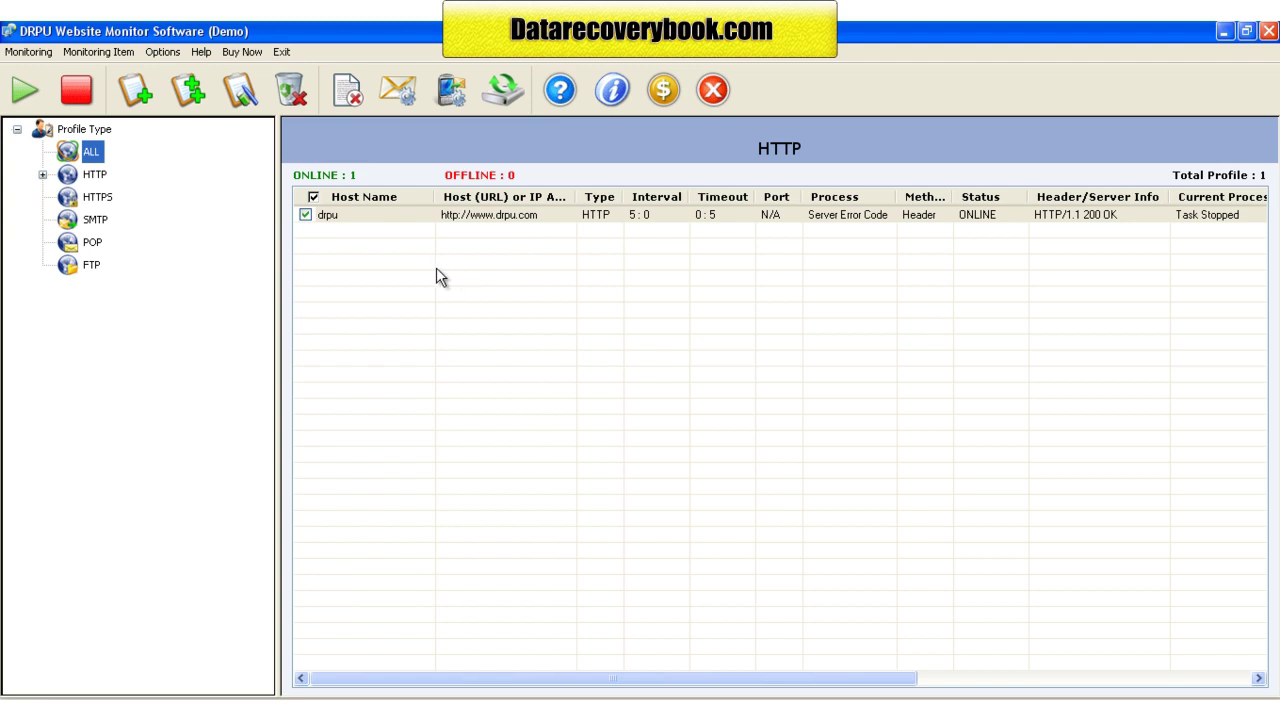
pyautogui.click(185, 100)
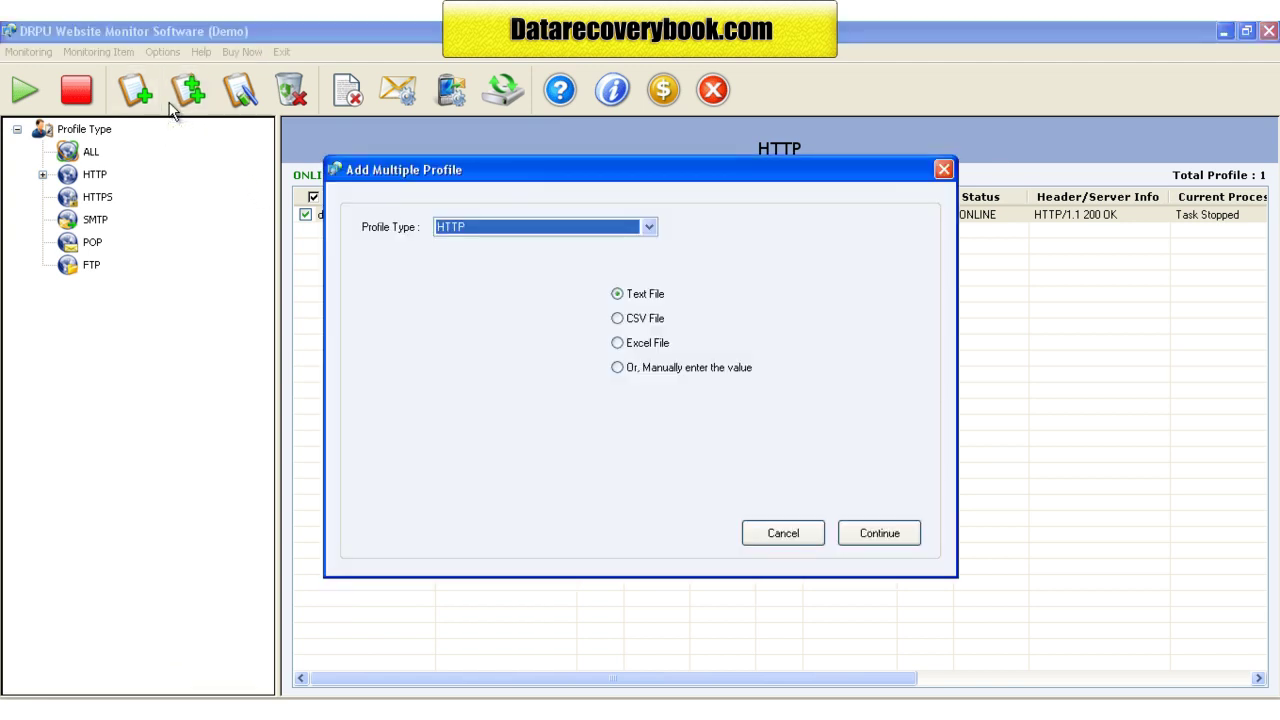
pyautogui.click(506, 226)
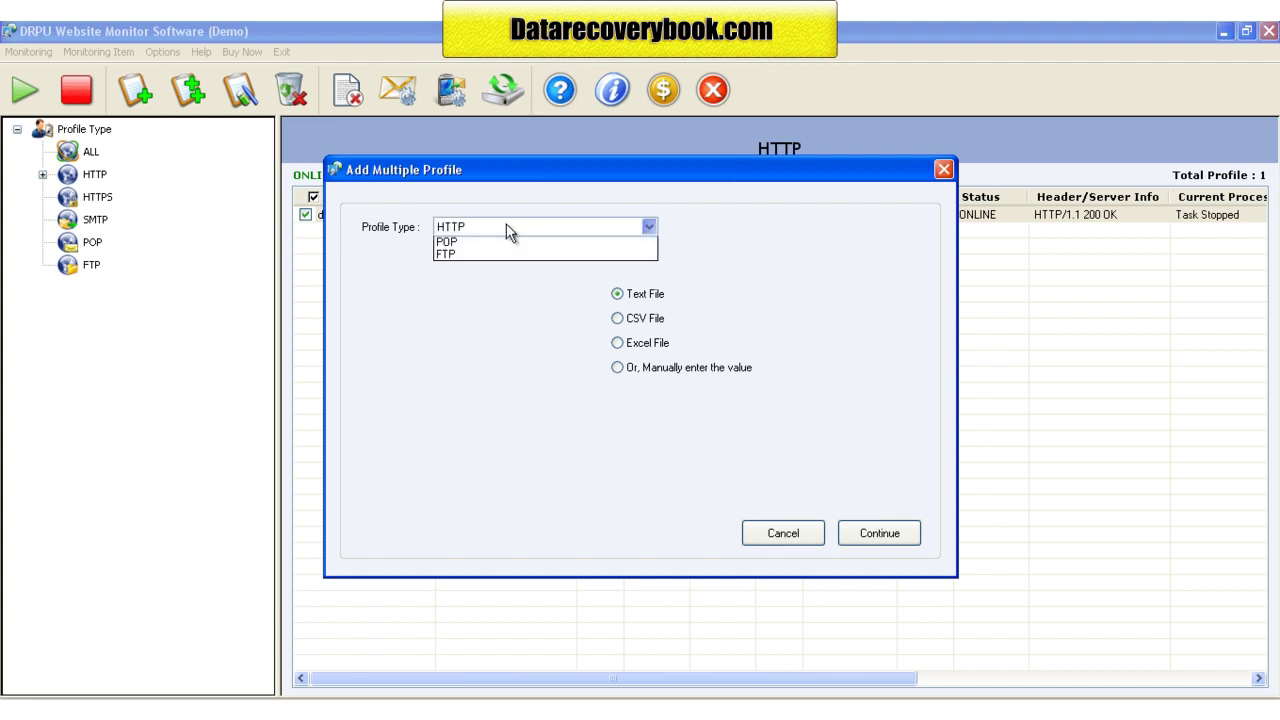
pyautogui.click(505, 338)
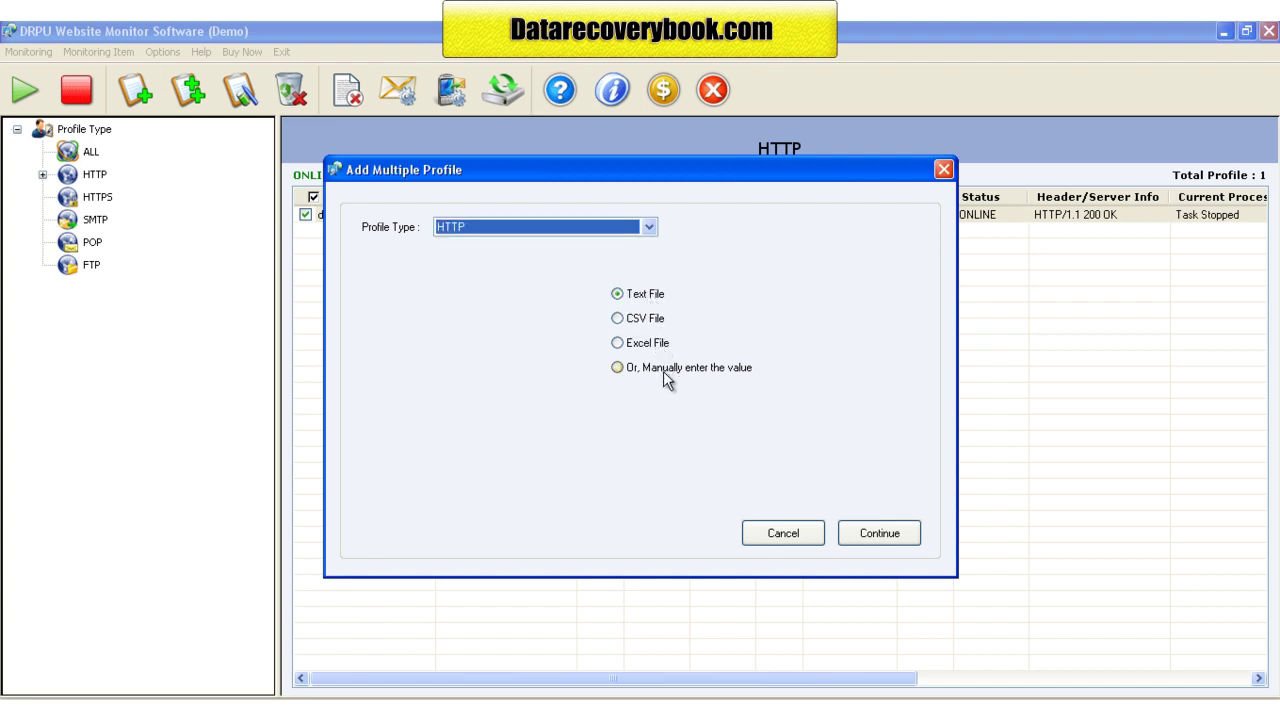
pyautogui.click(865, 536)
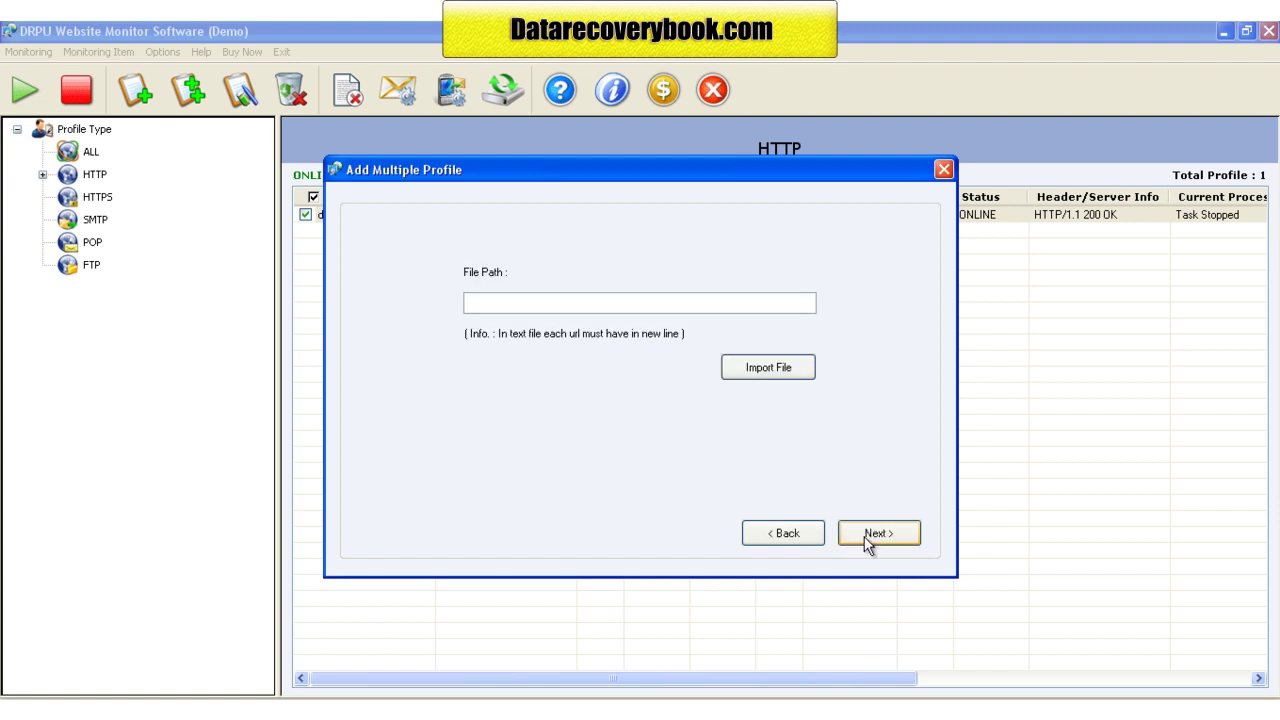
pyautogui.click(762, 384)
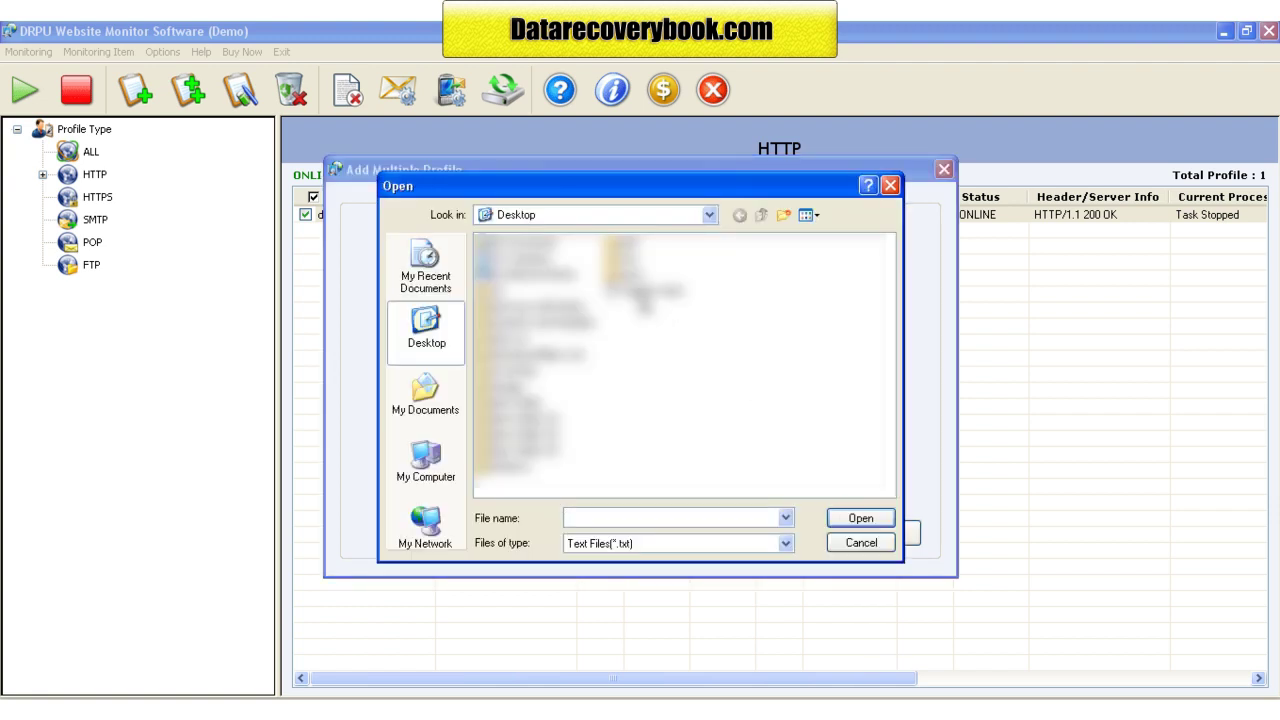
pyautogui.doubleClick(642, 292)
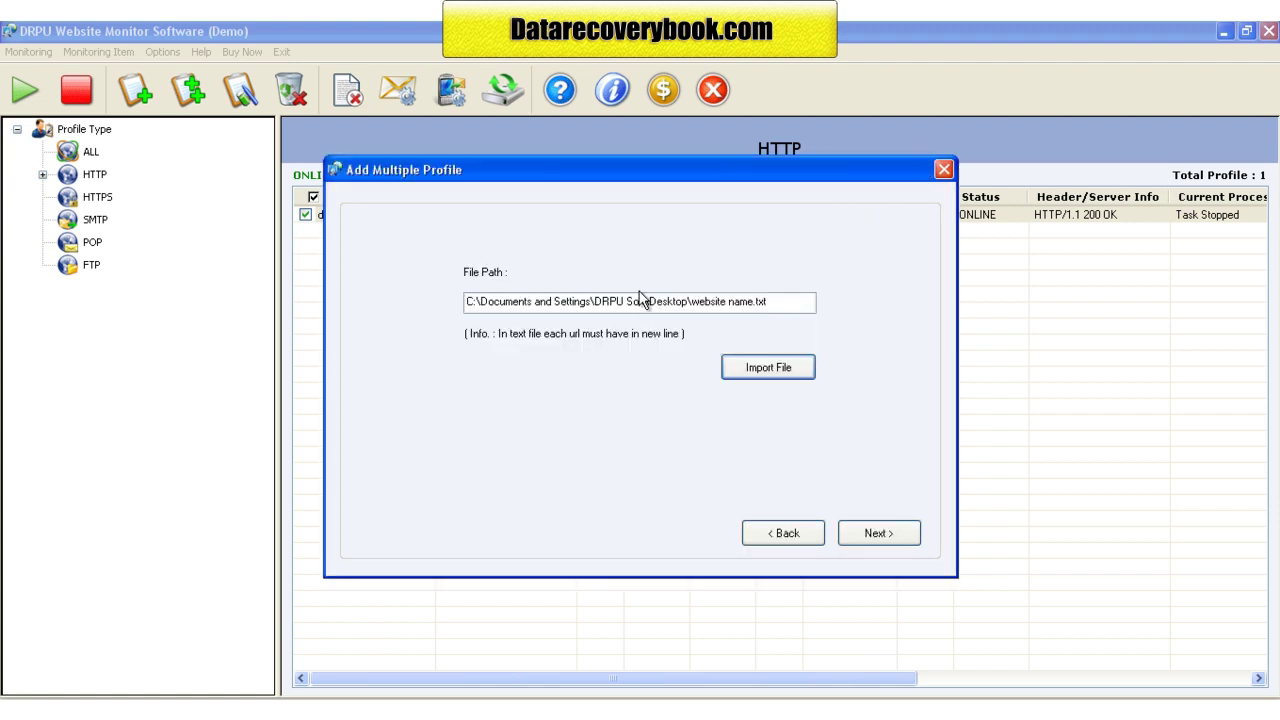
pyautogui.click(878, 532)
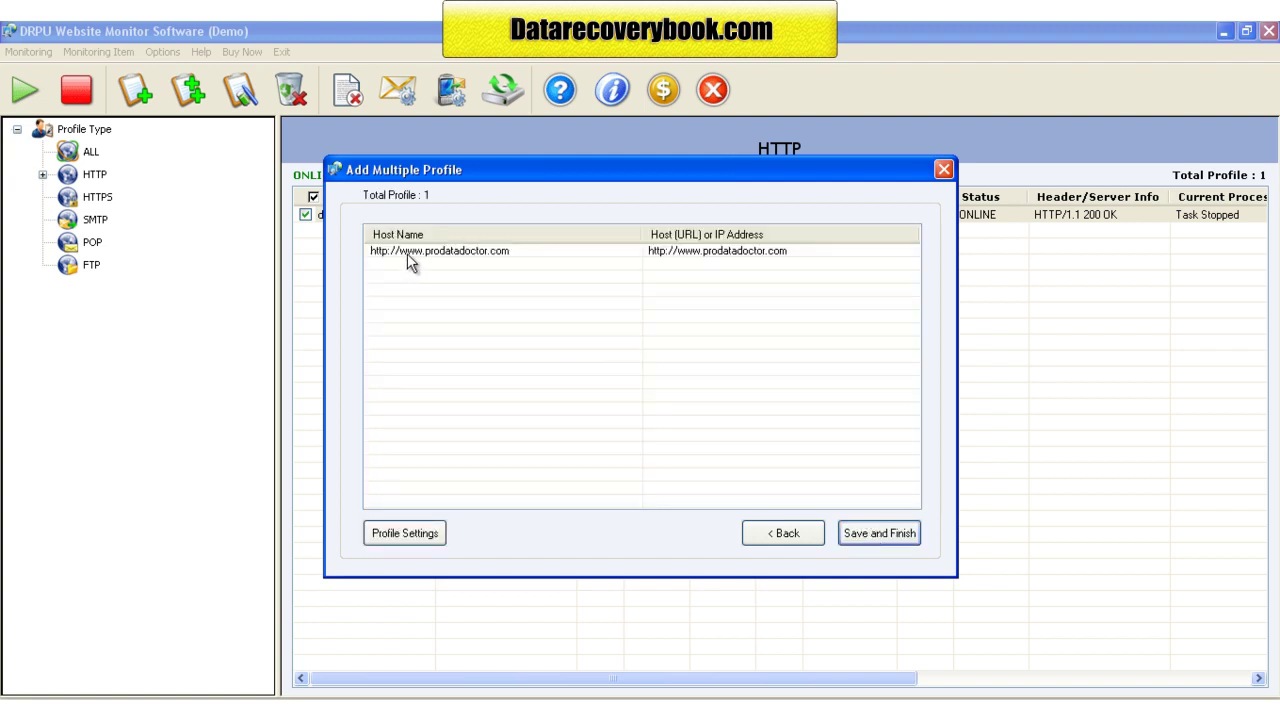
pyautogui.click(878, 532)
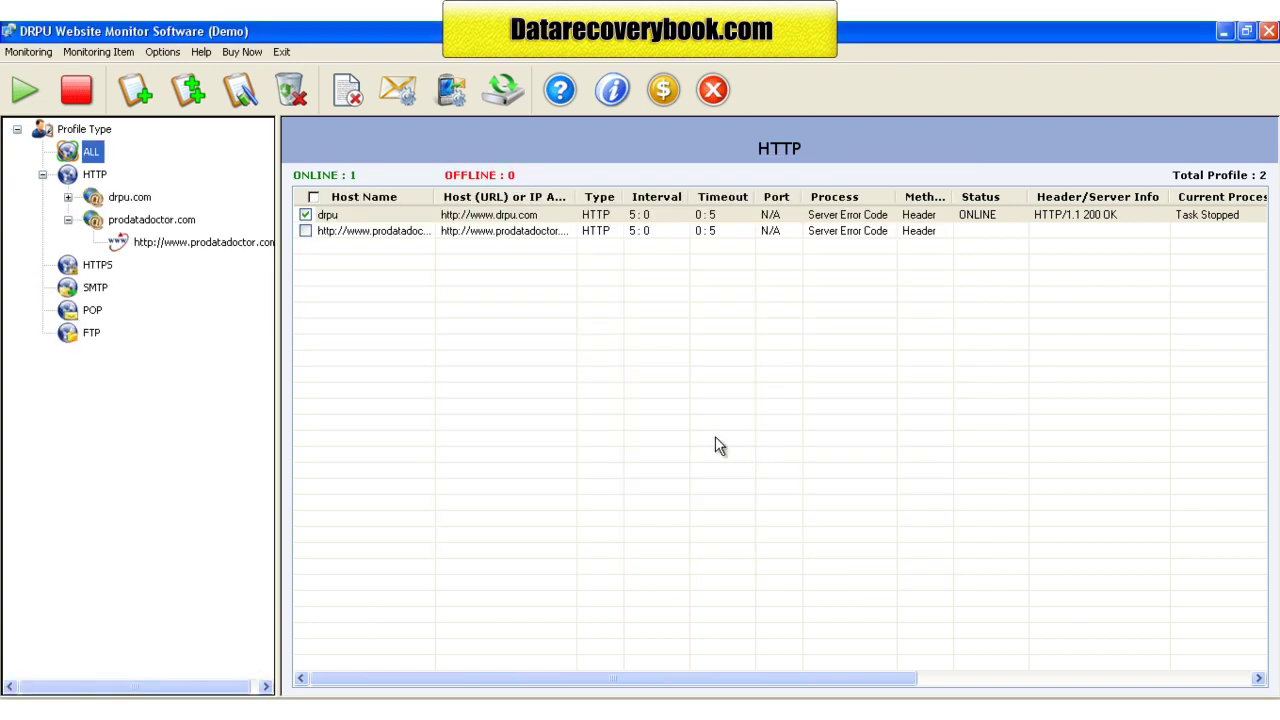
# Step: Check both profiles and run monitoring so each shows ONLINE with HTTP/1.1 200 OK
pyautogui.click(305, 231)
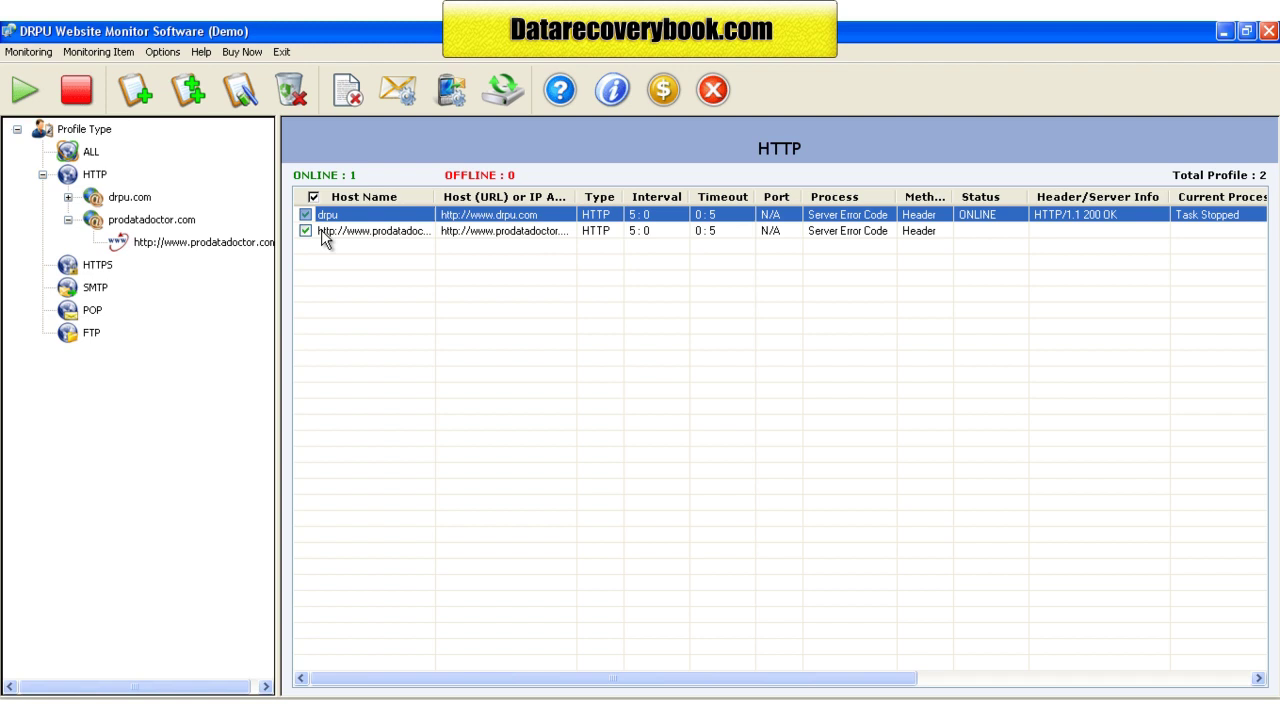
pyautogui.click(420, 233)
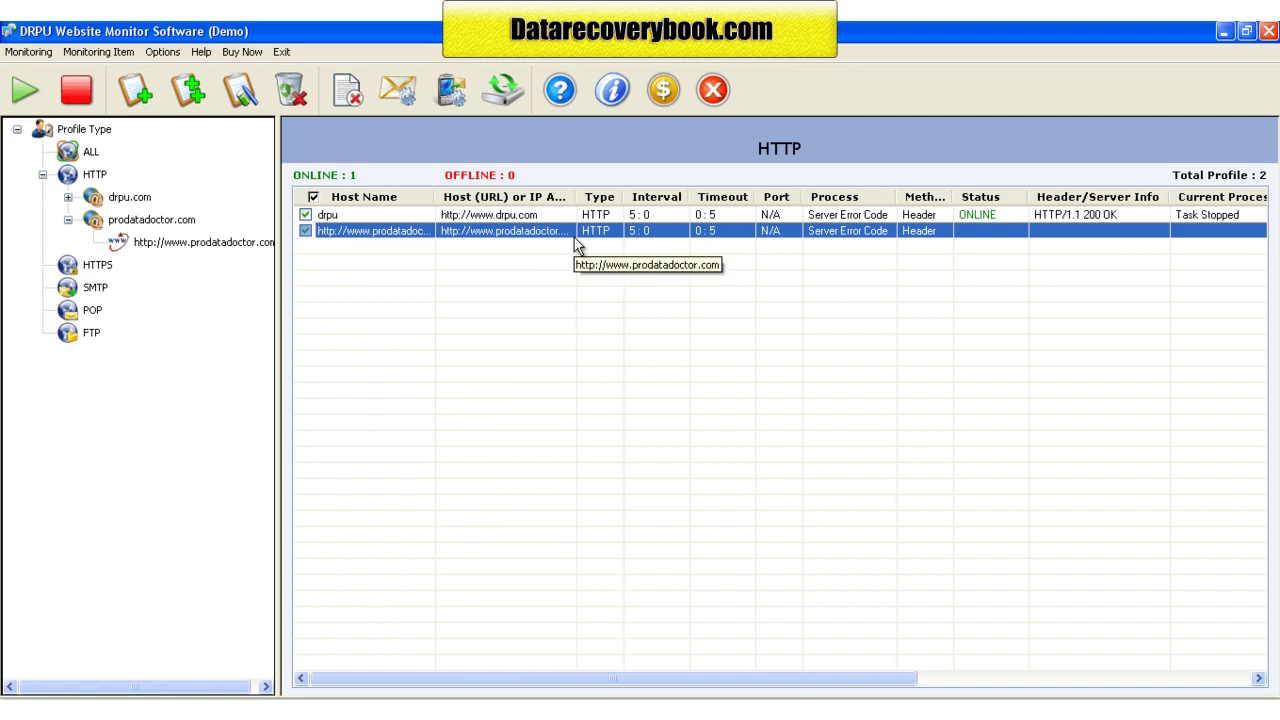
pyautogui.moveTo(617, 680); pyautogui.dragTo(598, 688)
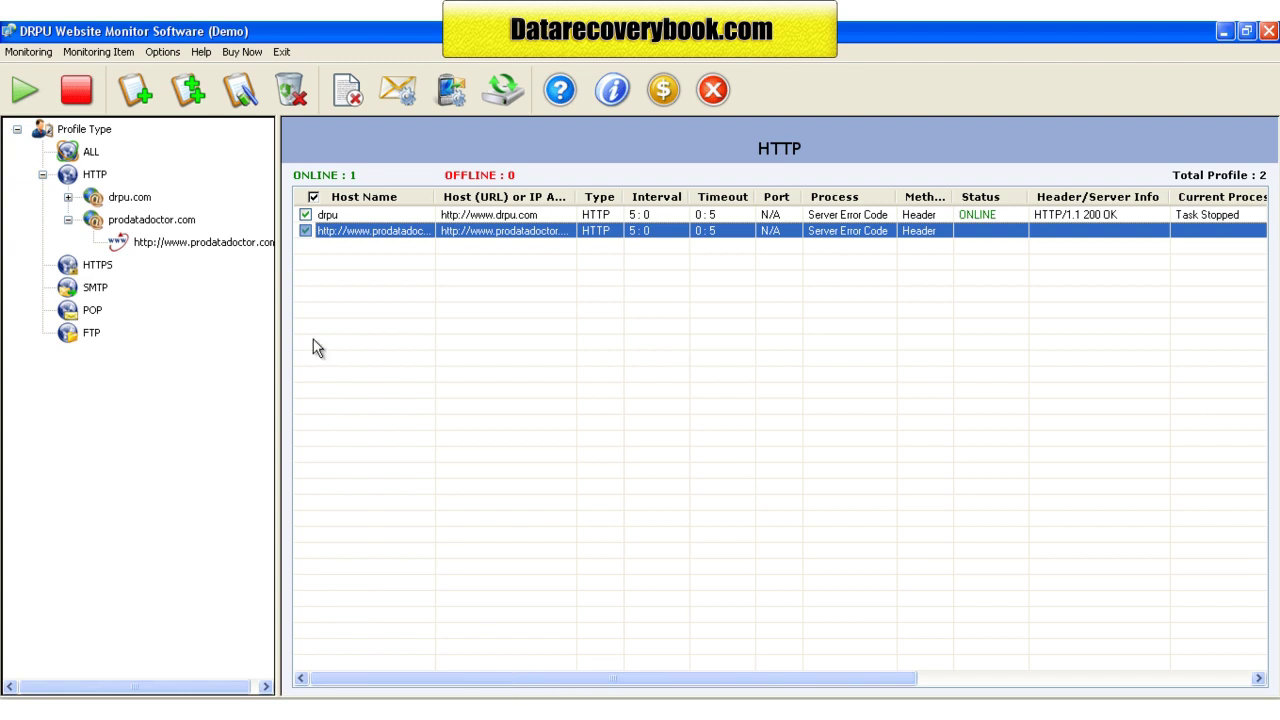
pyautogui.click(25, 95)
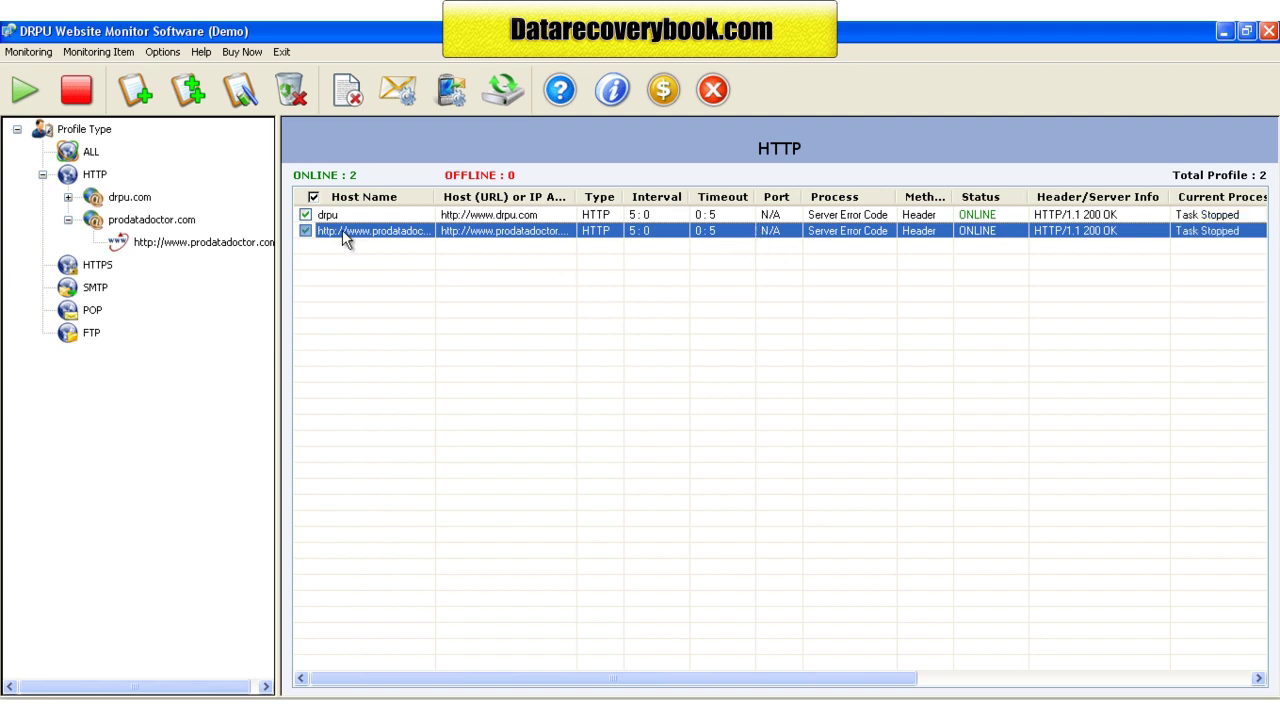
# Step: Edit the prodatadoctor profile: trim the trailing 'om' from host name and URL, interval 10 minutes
pyautogui.click(238, 92)
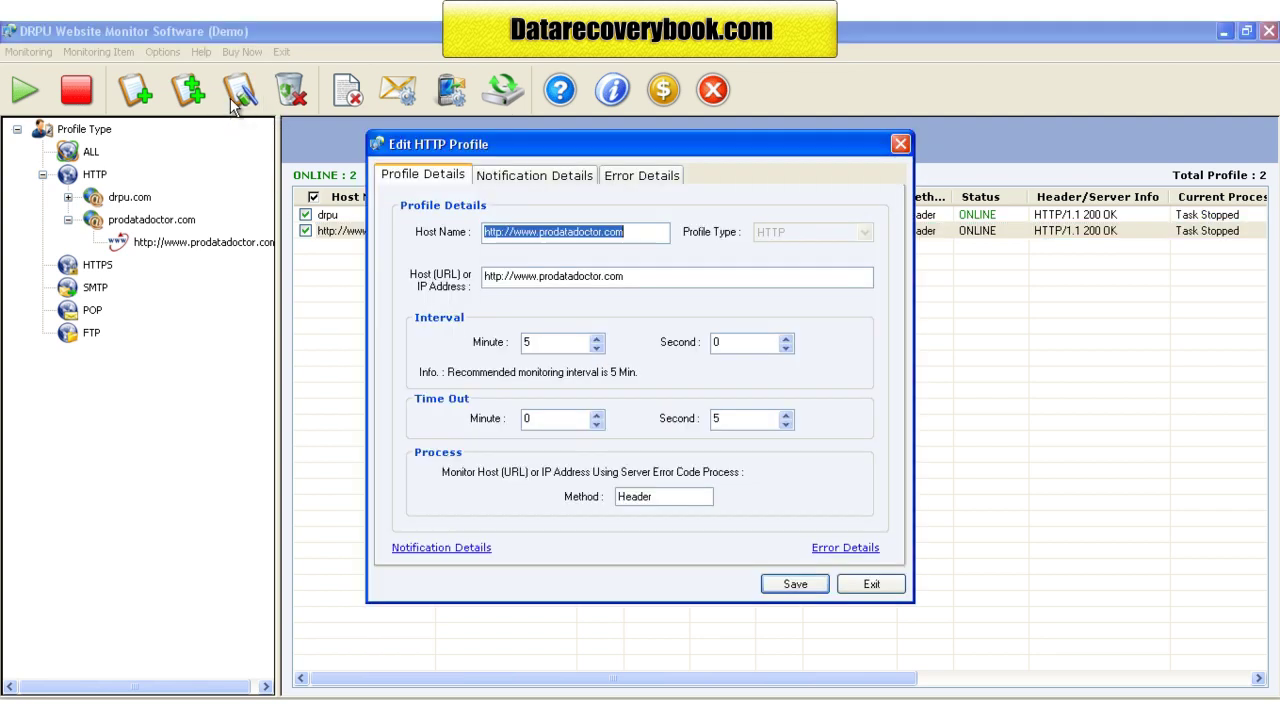
pyautogui.click(638, 231)
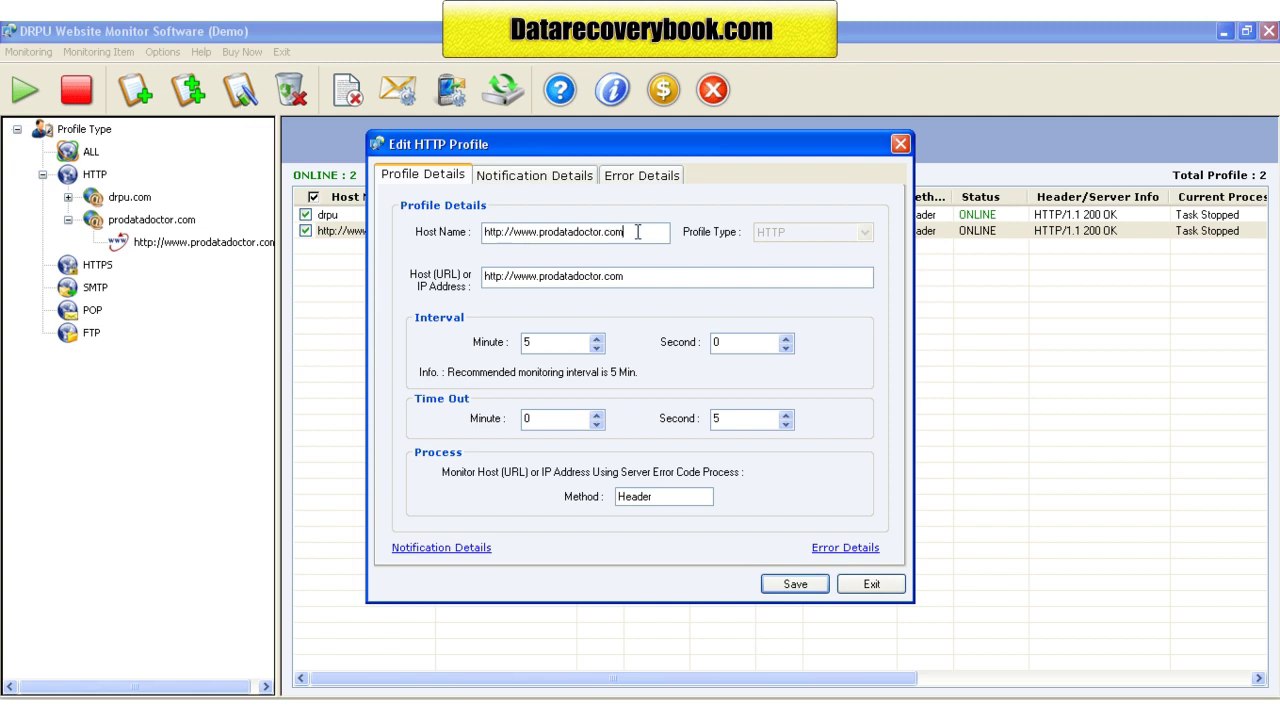
pyautogui.moveTo(606, 231); pyautogui.dragTo(648, 233)
pyautogui.press('BackSpace')
pyautogui.moveTo(606, 277); pyautogui.dragTo(690, 273)
pyautogui.press('BackSpace')
pyautogui.doubleClick(541, 342)
pyautogui.click(596, 339)
pyautogui.click(596, 339)
pyautogui.click(596, 339)
pyautogui.click(596, 339)
pyautogui.click(596, 339)
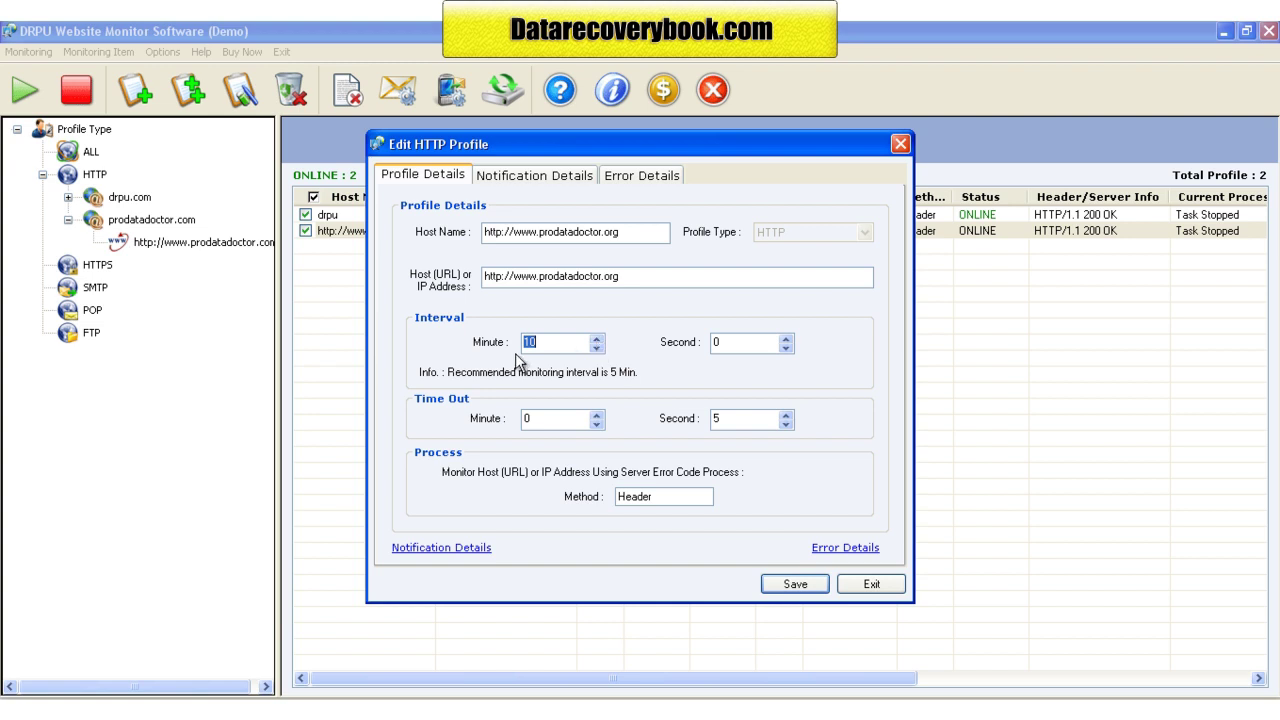
# Step: Enable error mail alerts, untick codes 100, 101 and 102, save, then delete all profiles
pyautogui.click(545, 176)
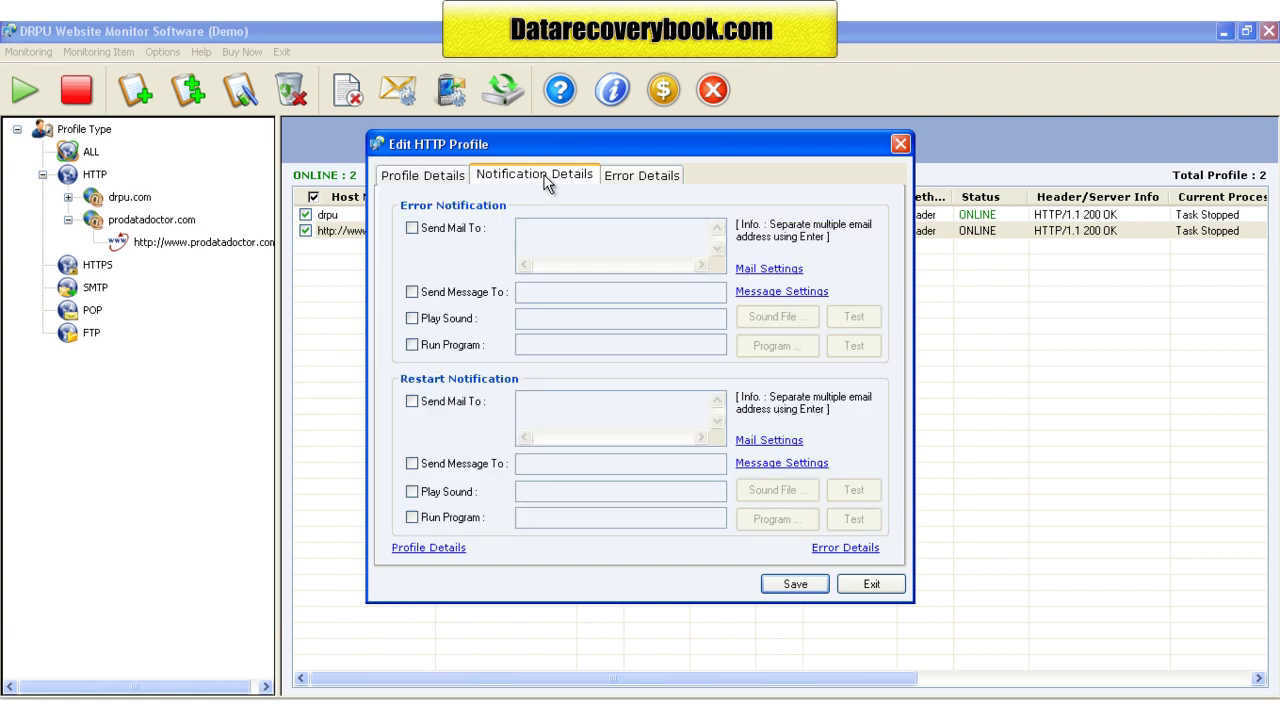
pyautogui.click(413, 229)
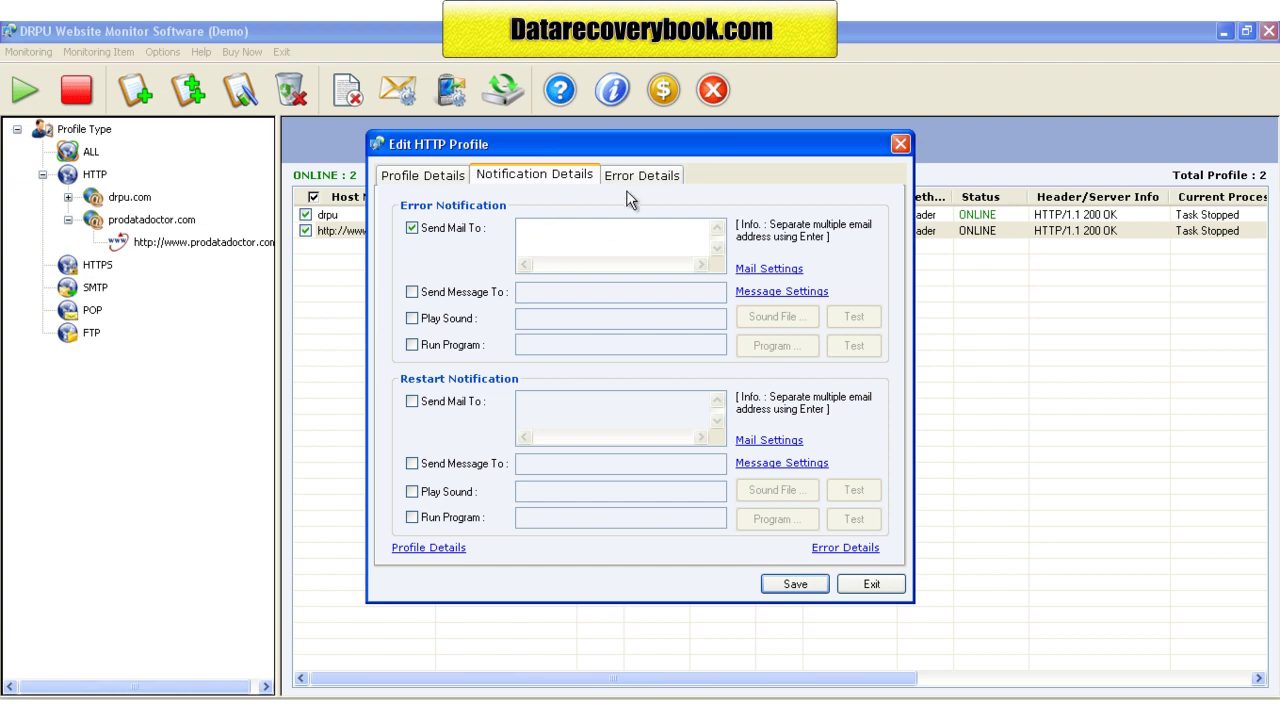
pyautogui.click(640, 176)
pyautogui.click(419, 269)
pyautogui.click(419, 285)
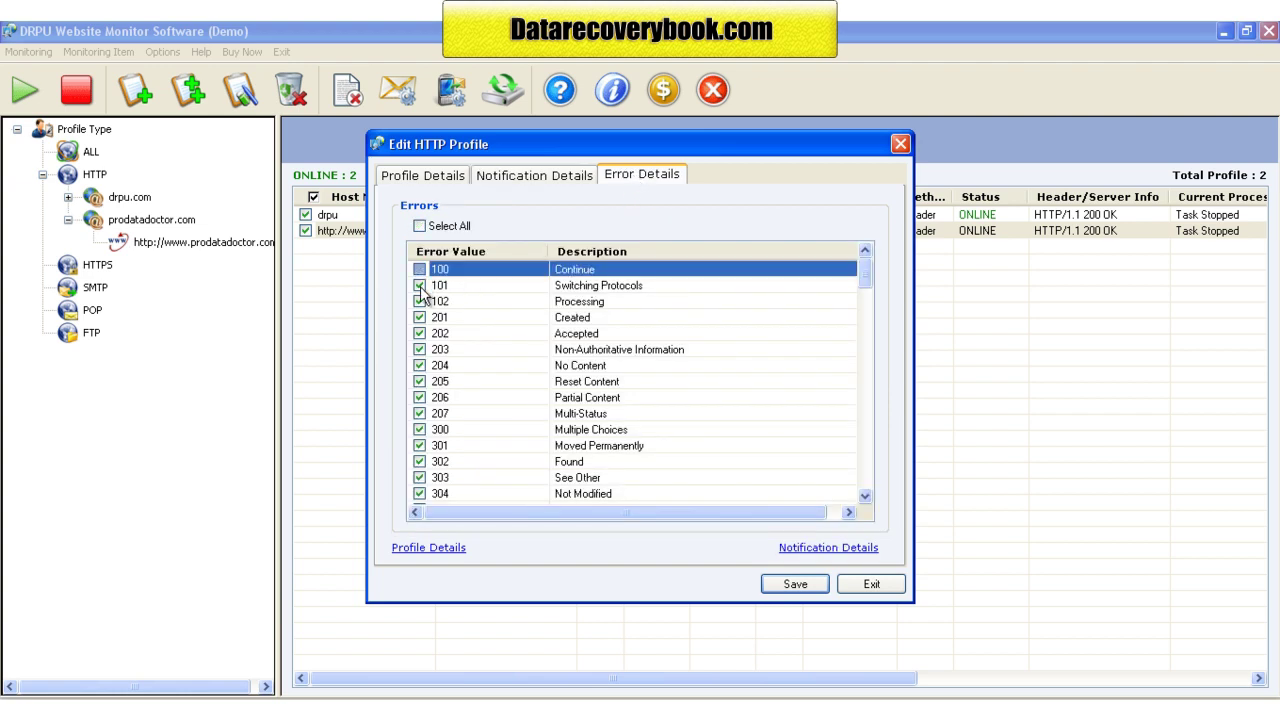
pyautogui.click(419, 301)
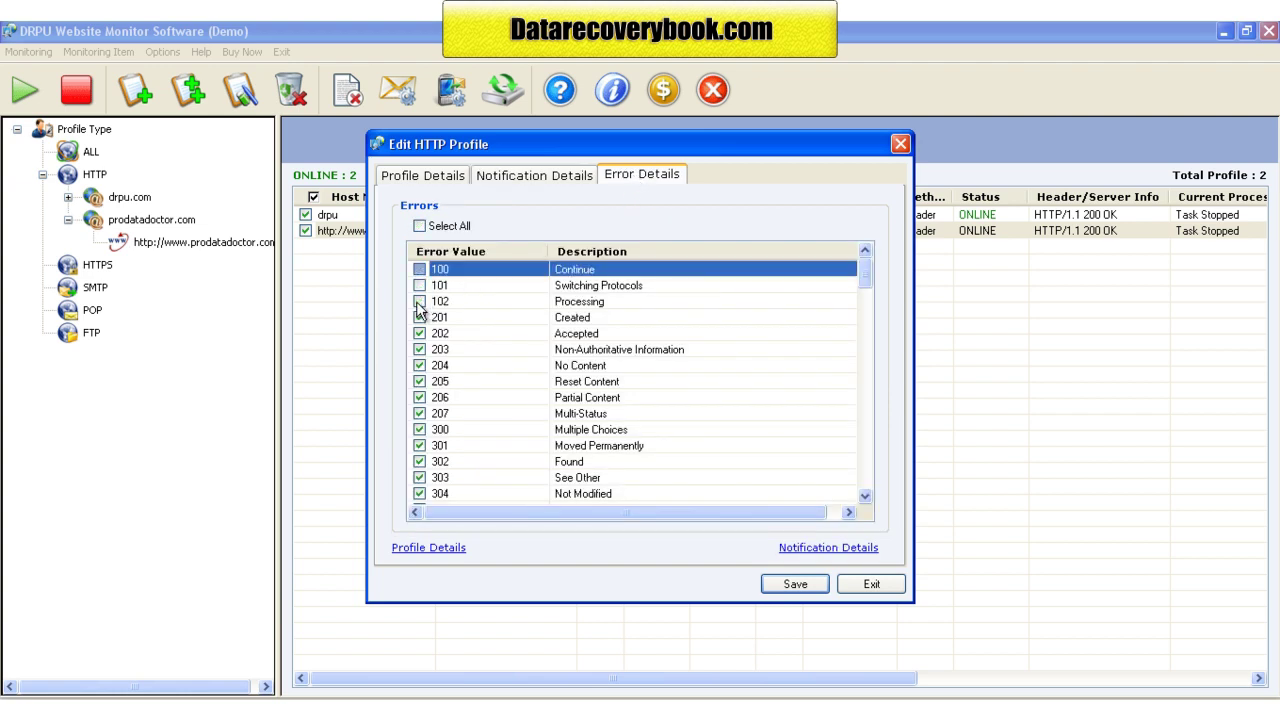
pyautogui.click(806, 588)
pyautogui.click(291, 90)
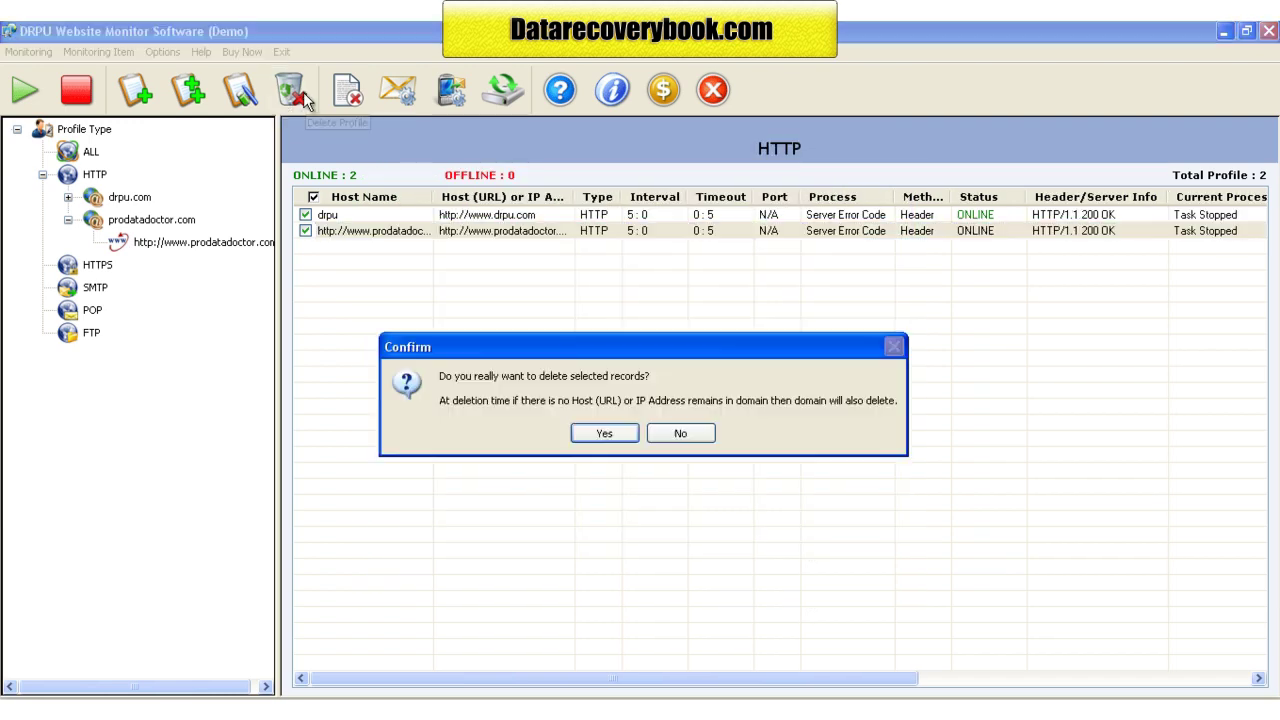
pyautogui.click(594, 440)
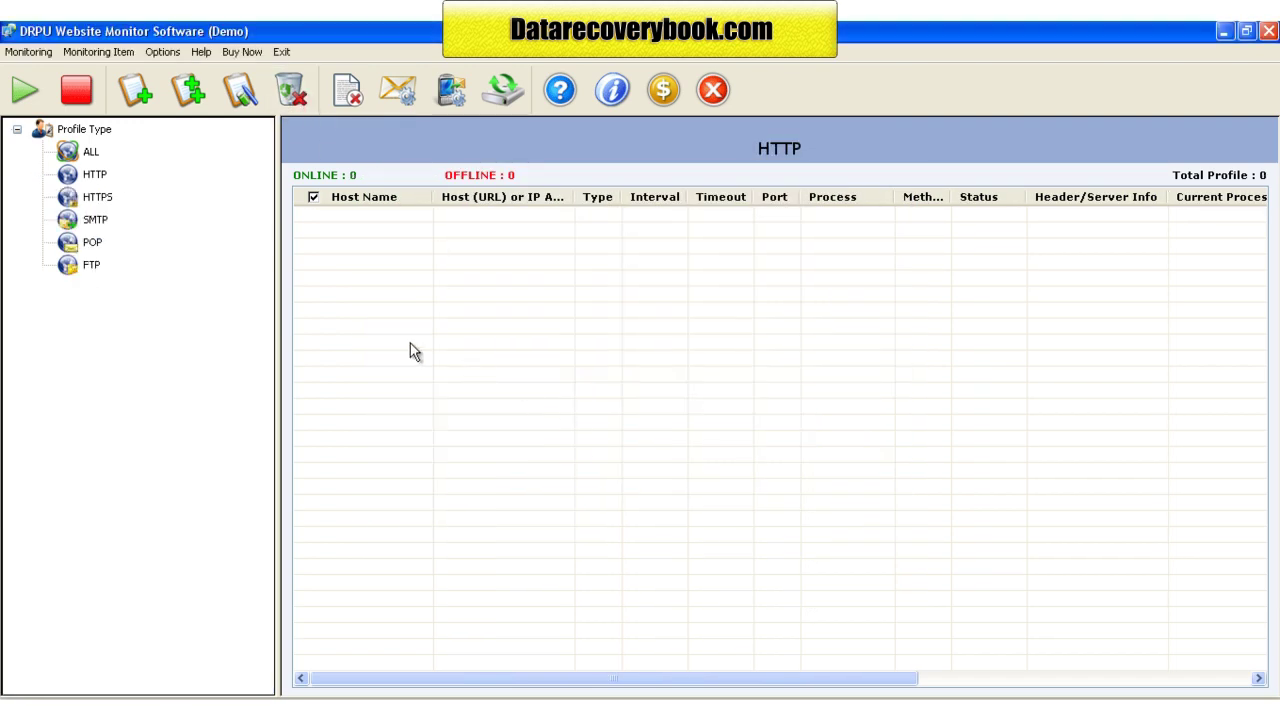
pyautogui.click(559, 92)
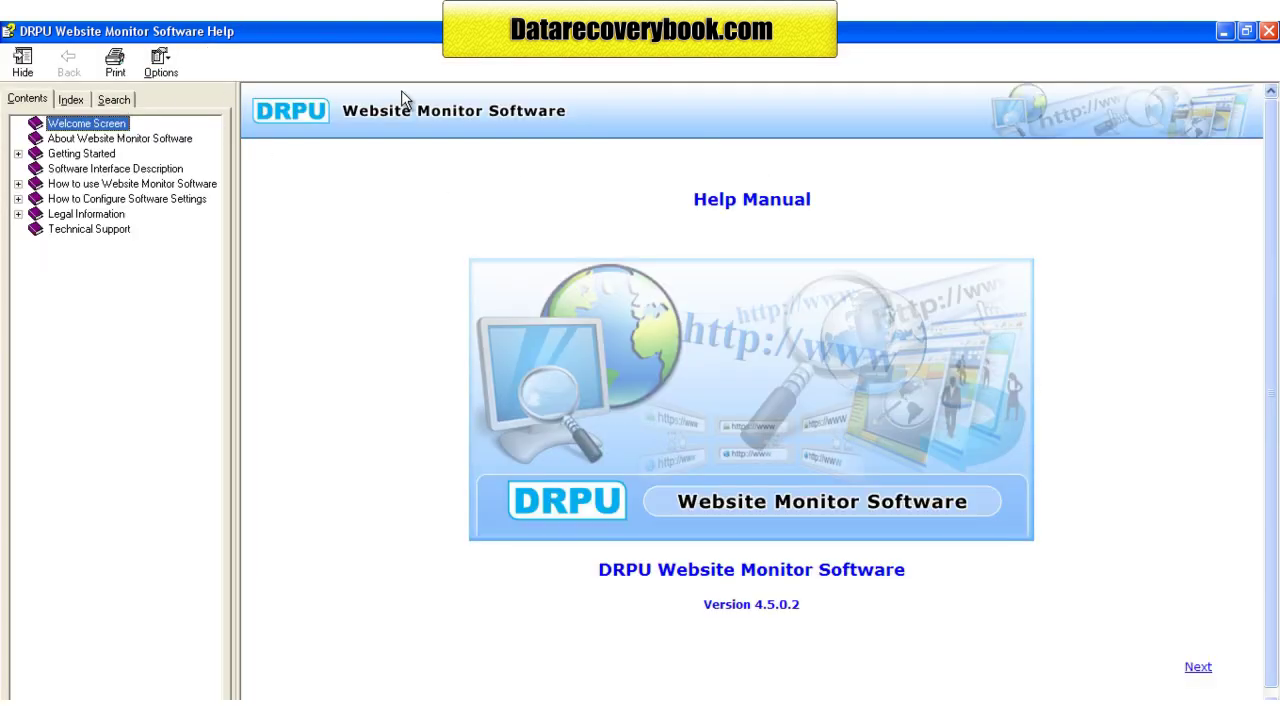
pyautogui.click(100, 141)
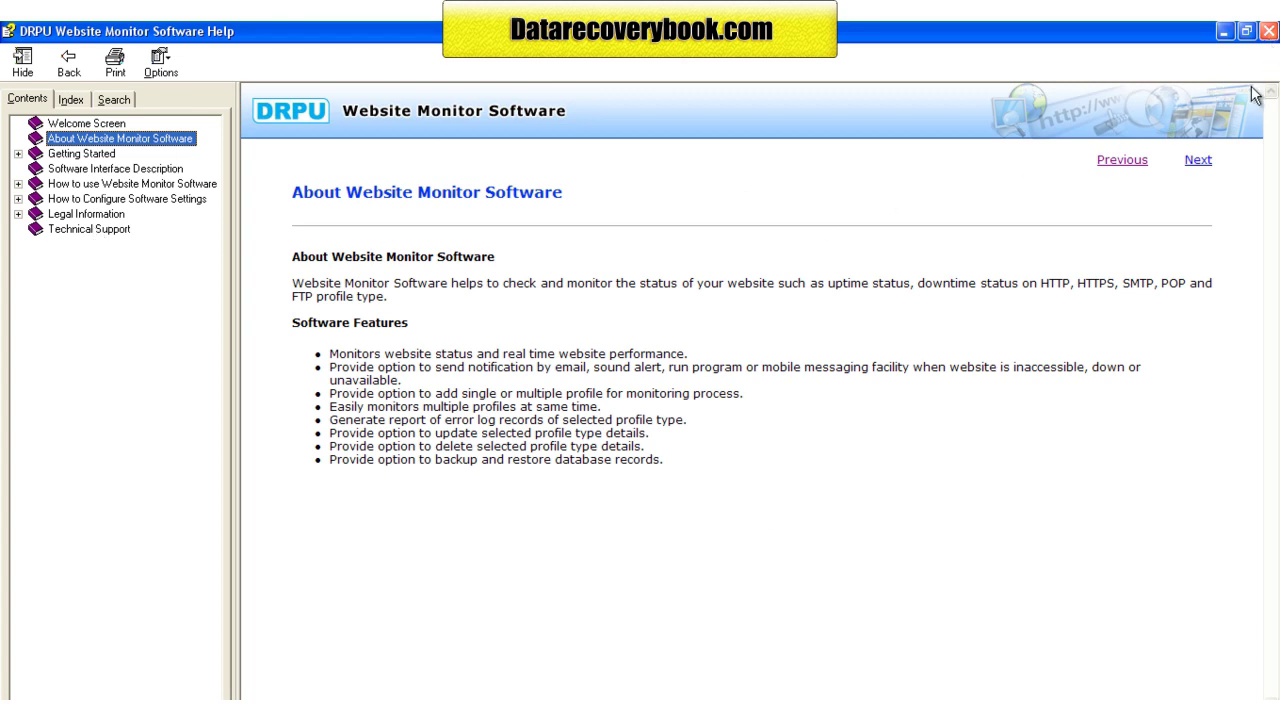
pyautogui.click(94, 231)
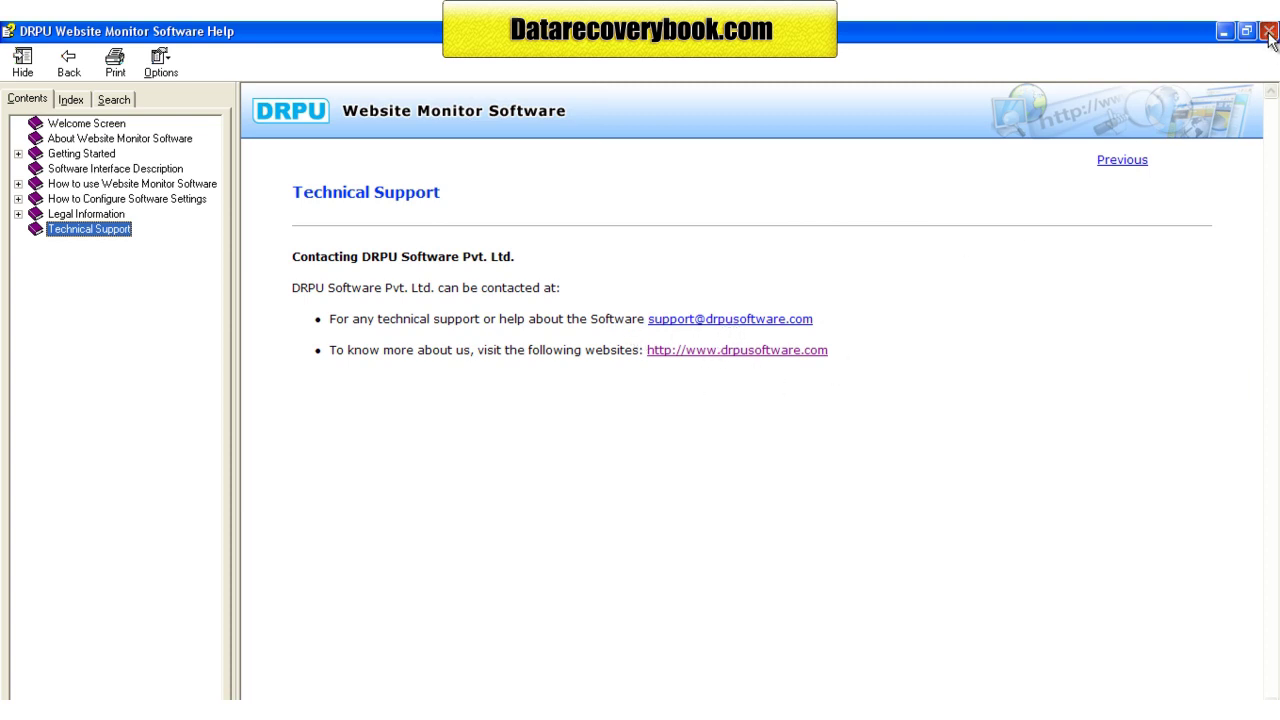
pyautogui.click(1268, 32)
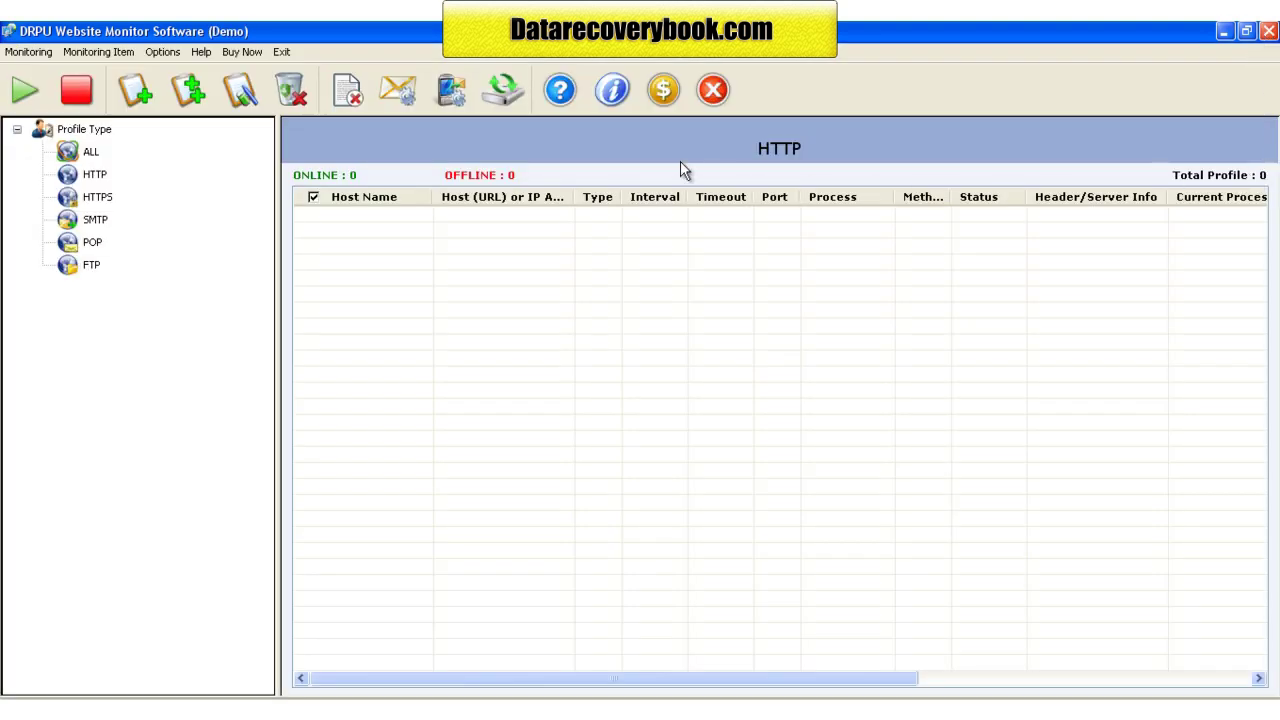
pyautogui.click(612, 100)
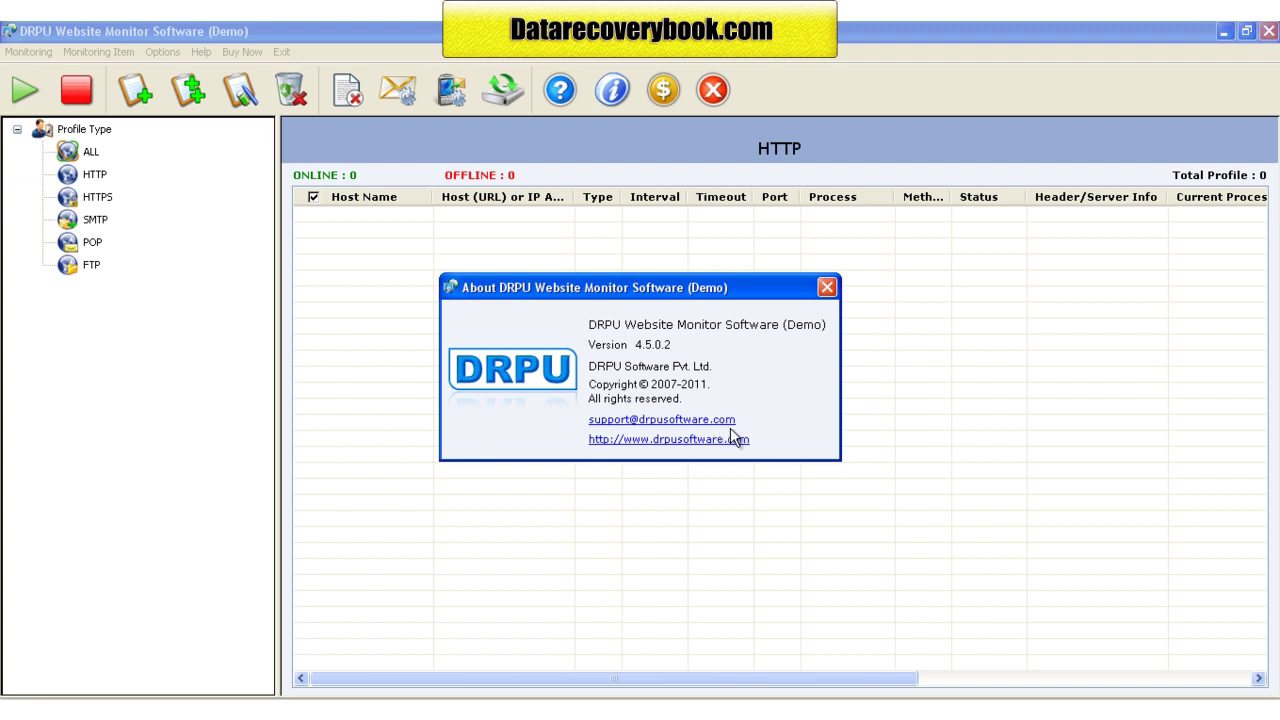
pyautogui.click(827, 288)
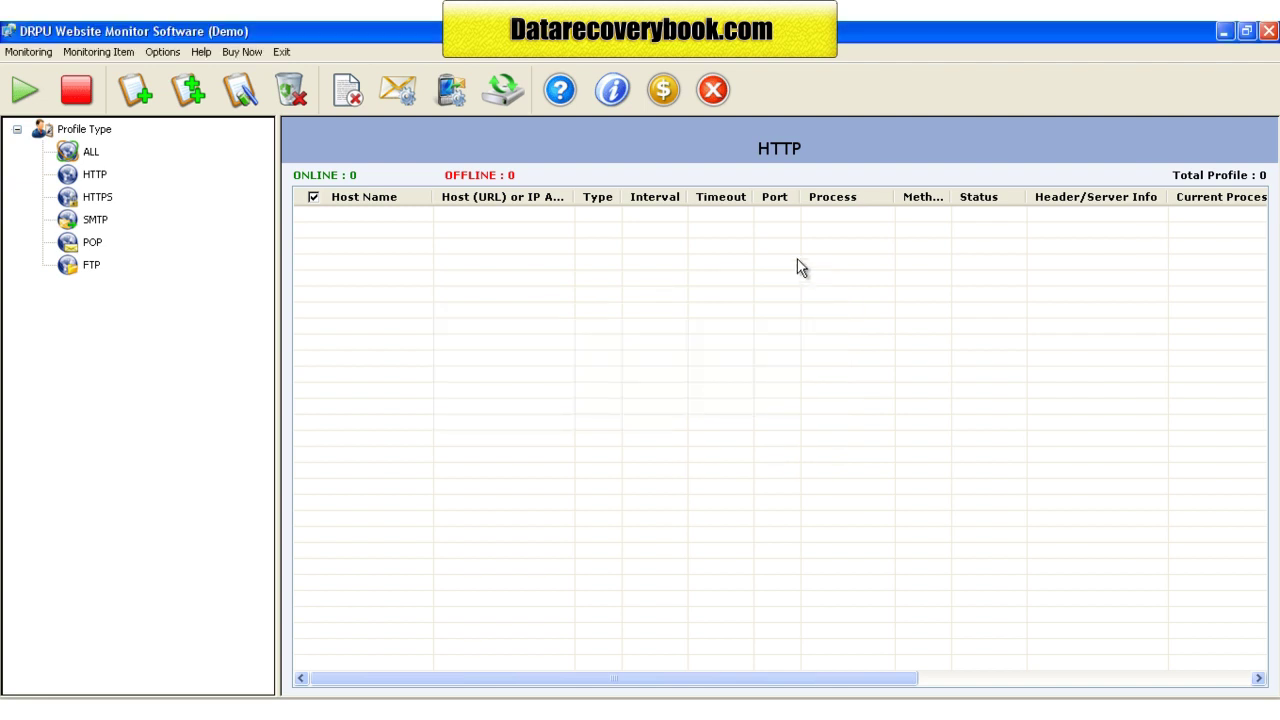